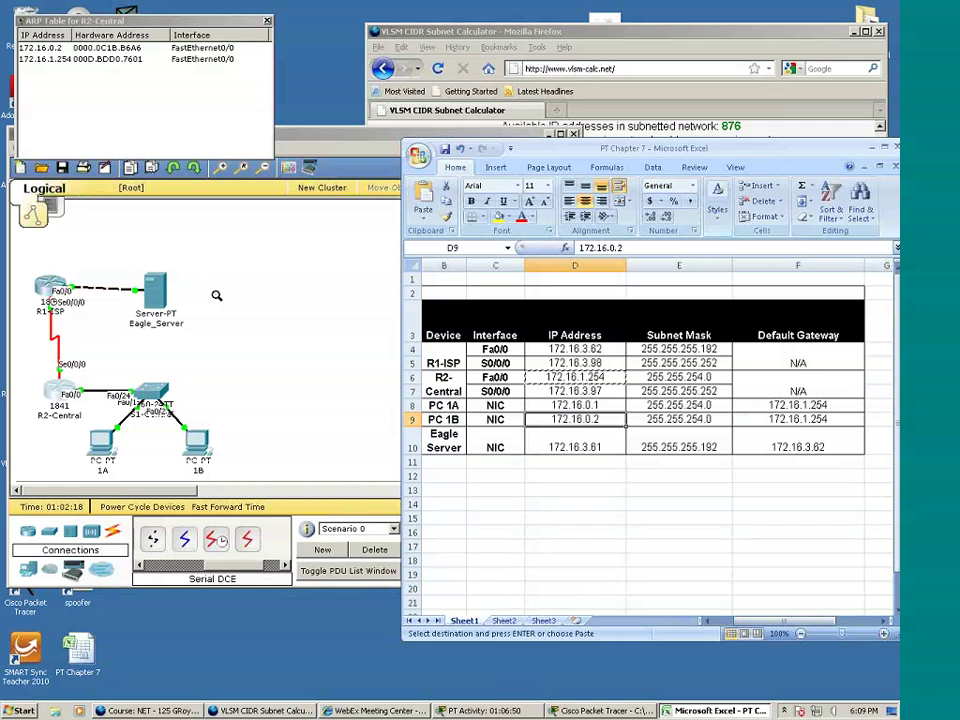
- Close the ARP Table for R2-Central window so the network topology shows in front
click(267, 20)
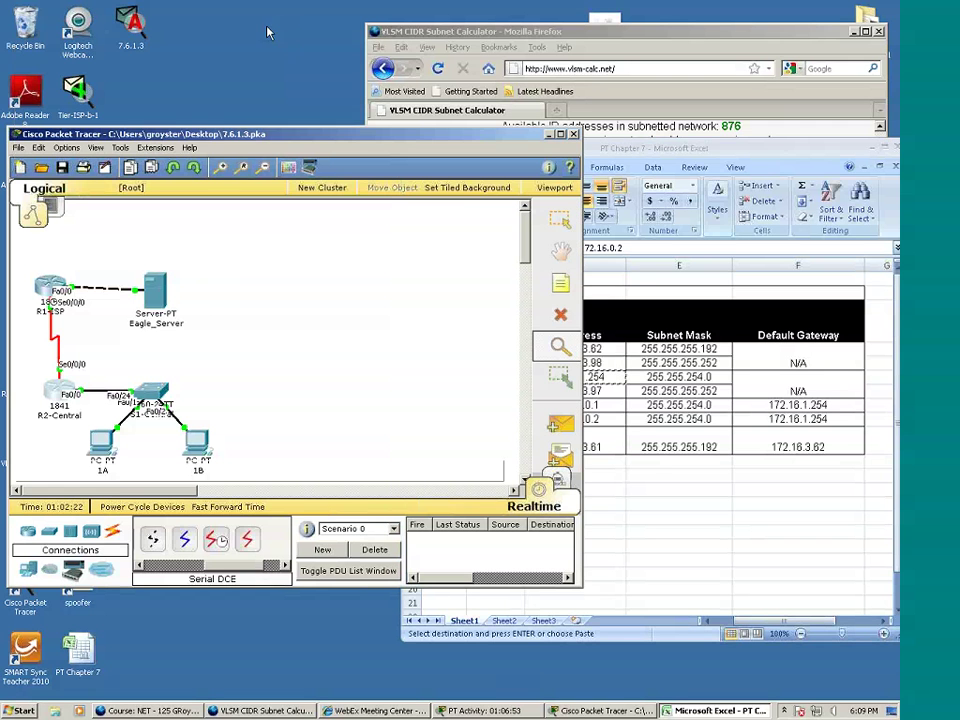
click(200, 445)
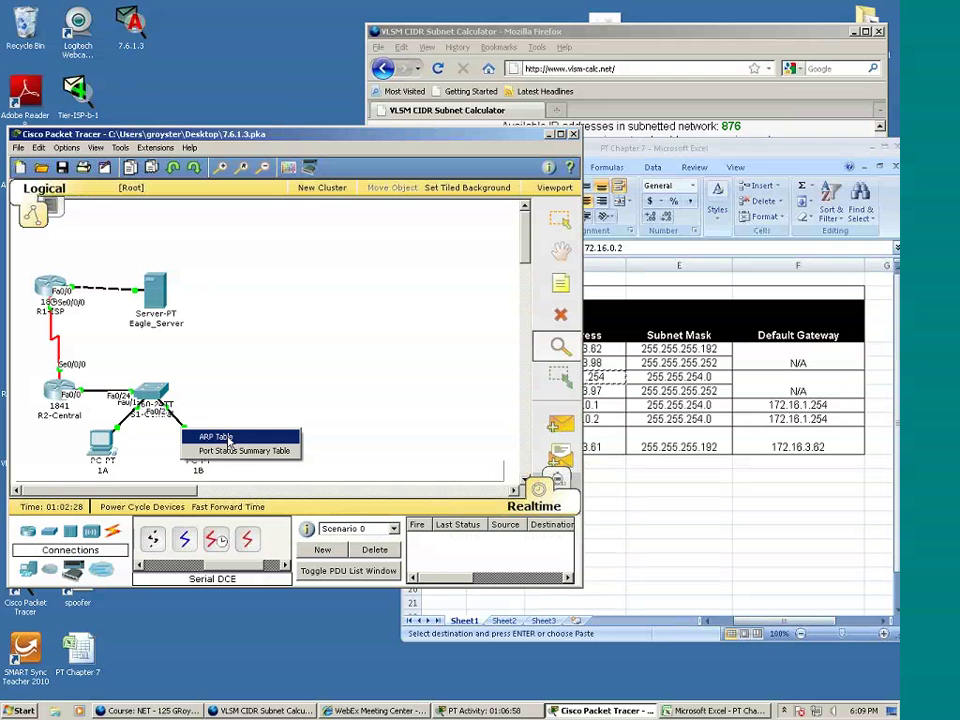
click(226, 438)
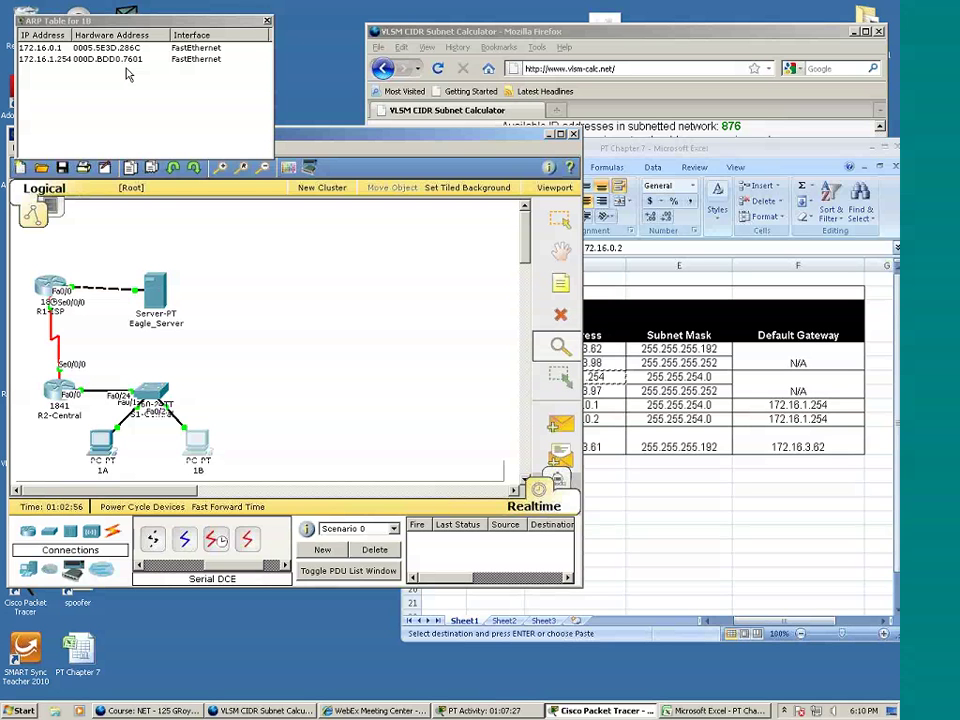
key(alt+F4)
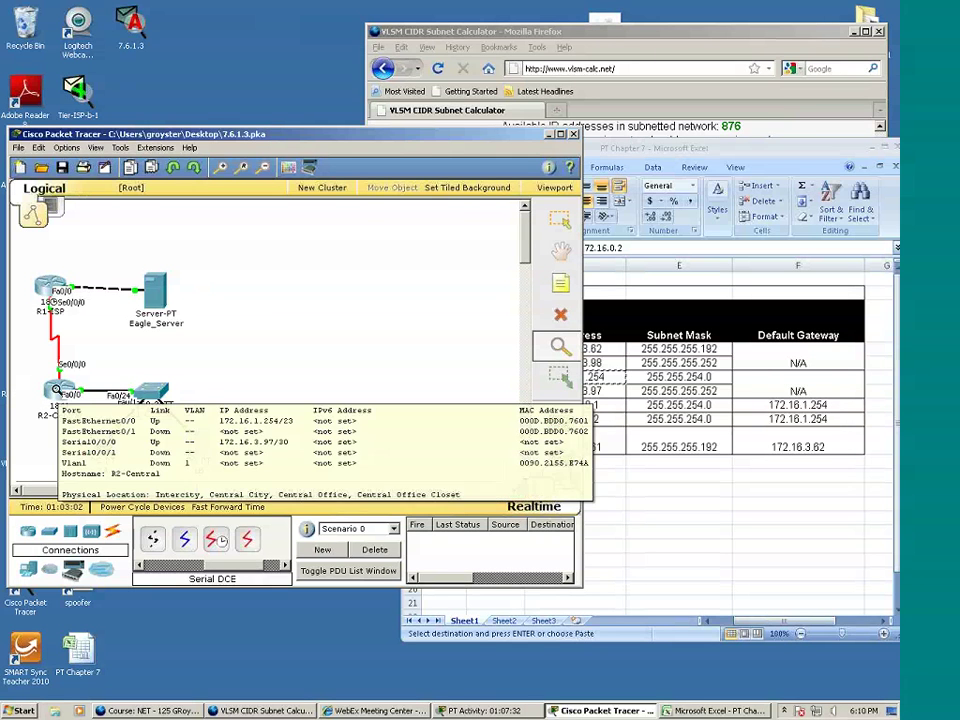
- Inspect R2-Central and open its Routing Table, showing the RIP route to 172.16.3.0/26
click(57, 390)
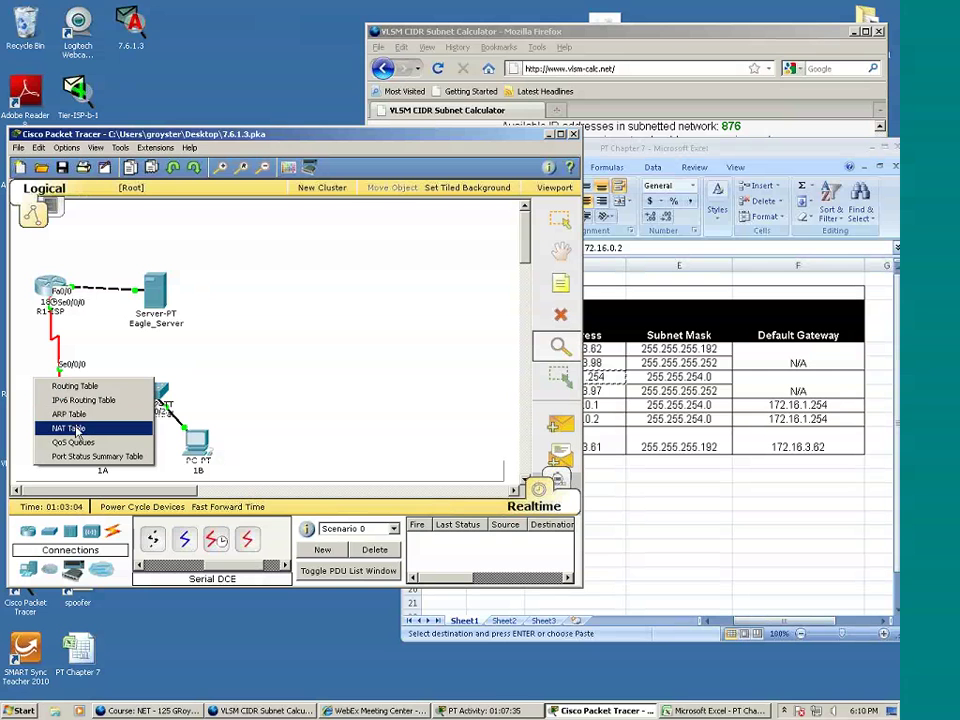
click(75, 386)
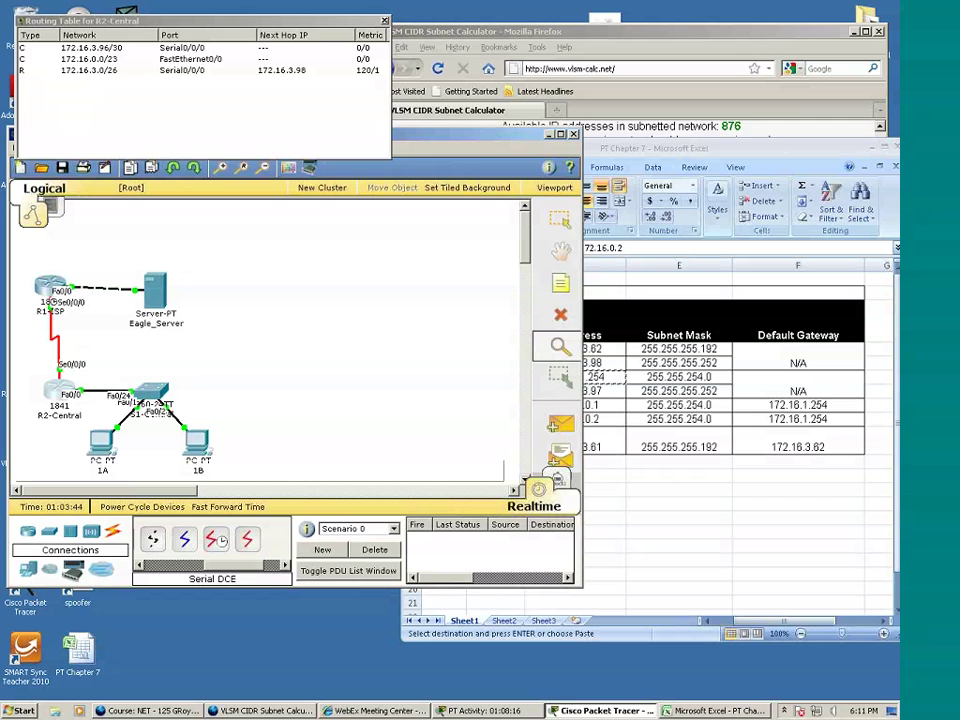
- Close the routing table, enter Simulation mode, and show the Task 4 instructions beside it
key(Escape)
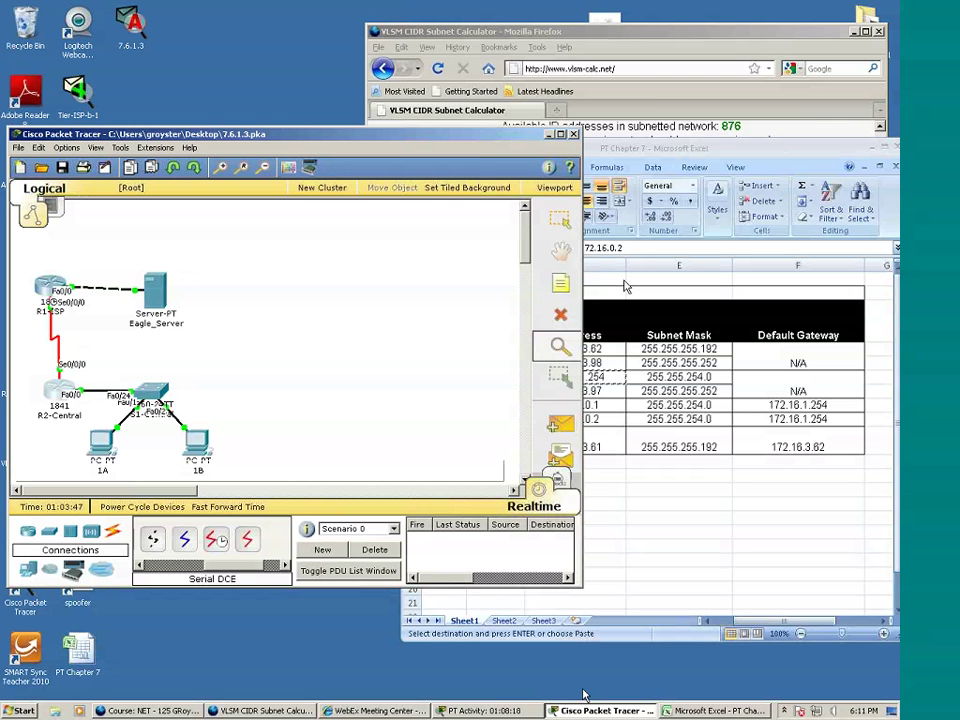
click(484, 710)
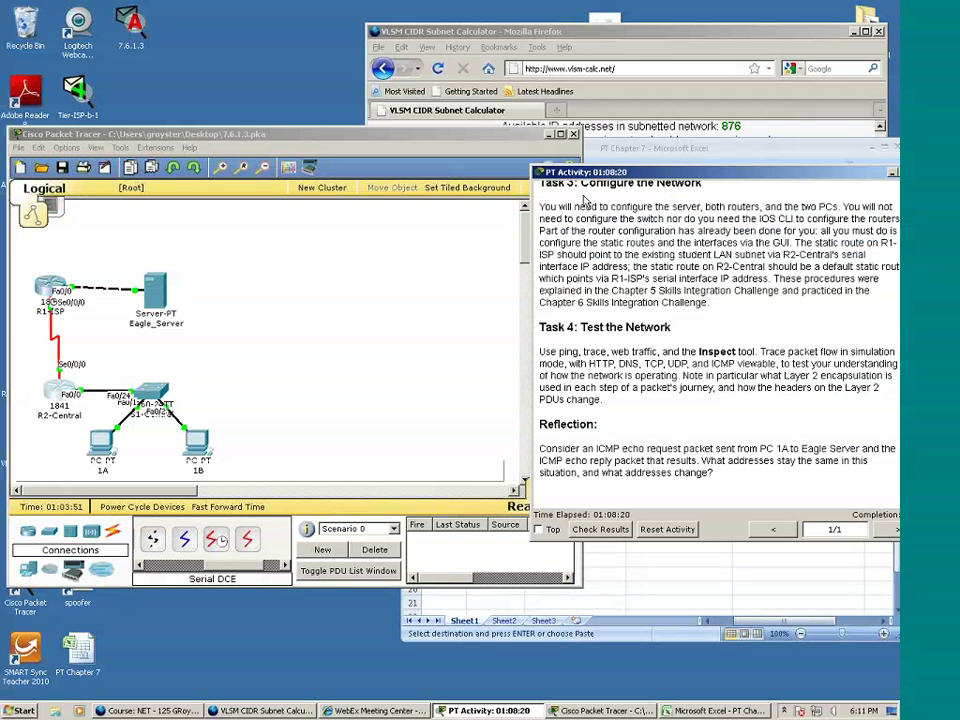
drag(652, 177, 570, 95)
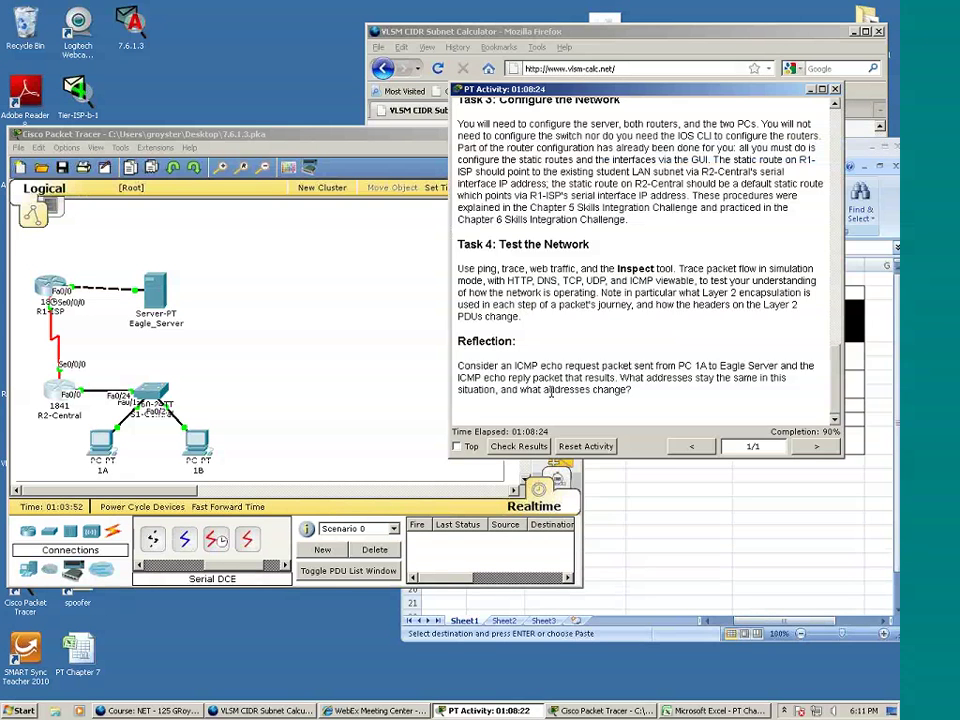
click(559, 482)
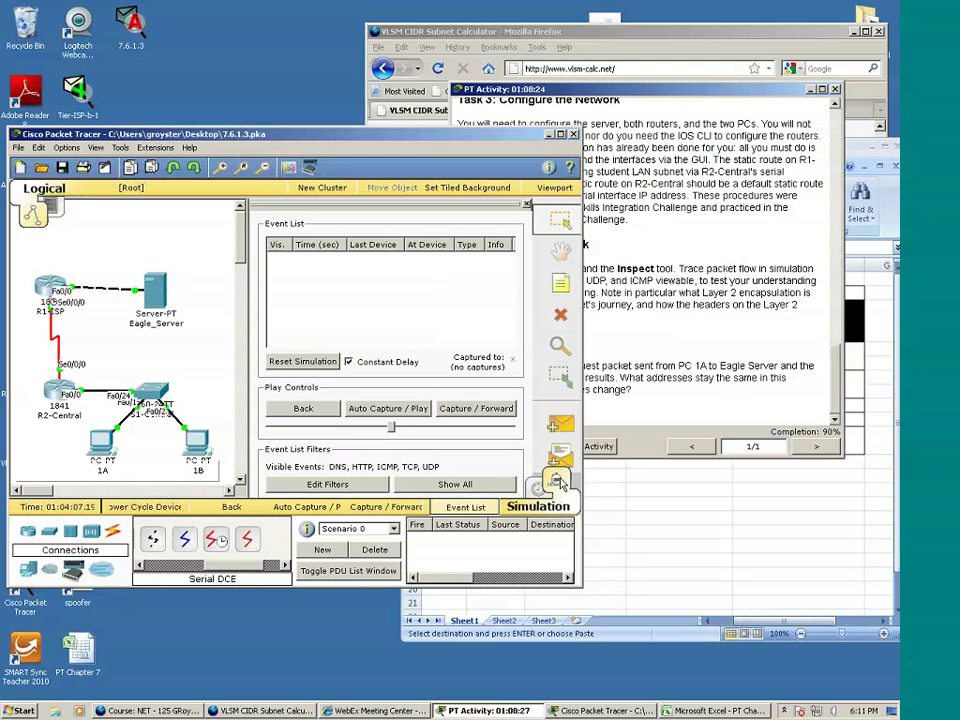
click(690, 286)
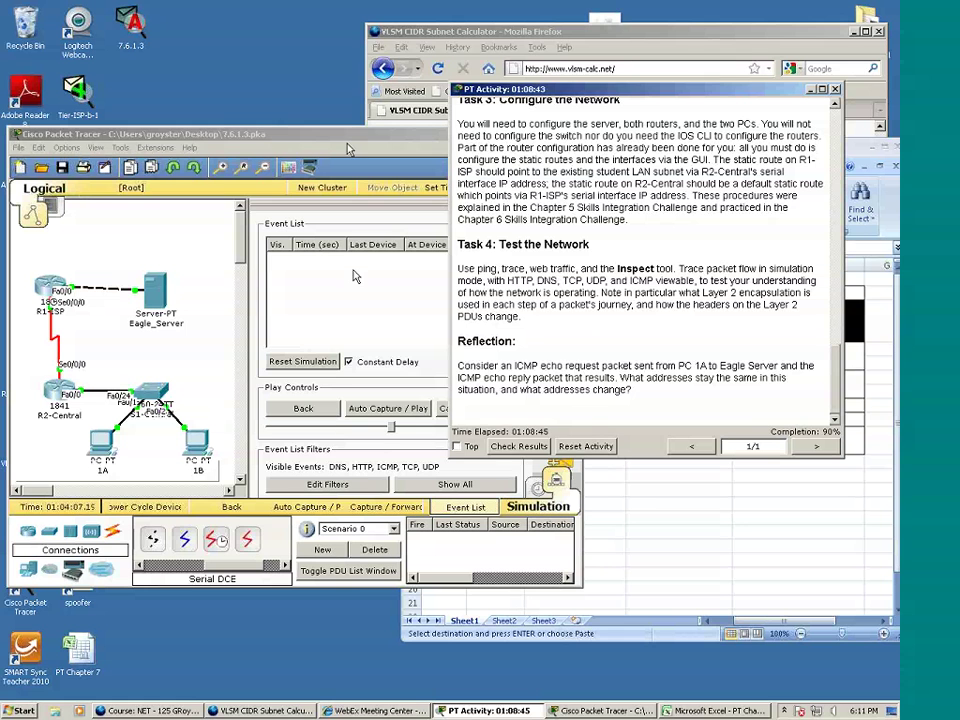
- Open PC 1B's Command Prompt with the Select tool and begin typing 'ping'
click(353, 276)
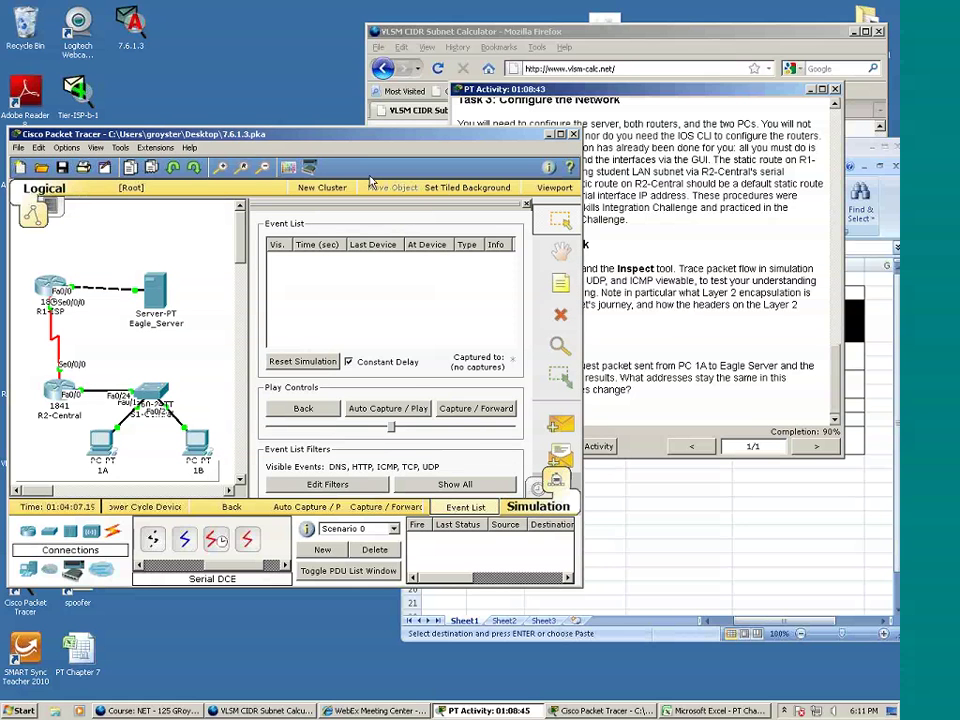
click(561, 222)
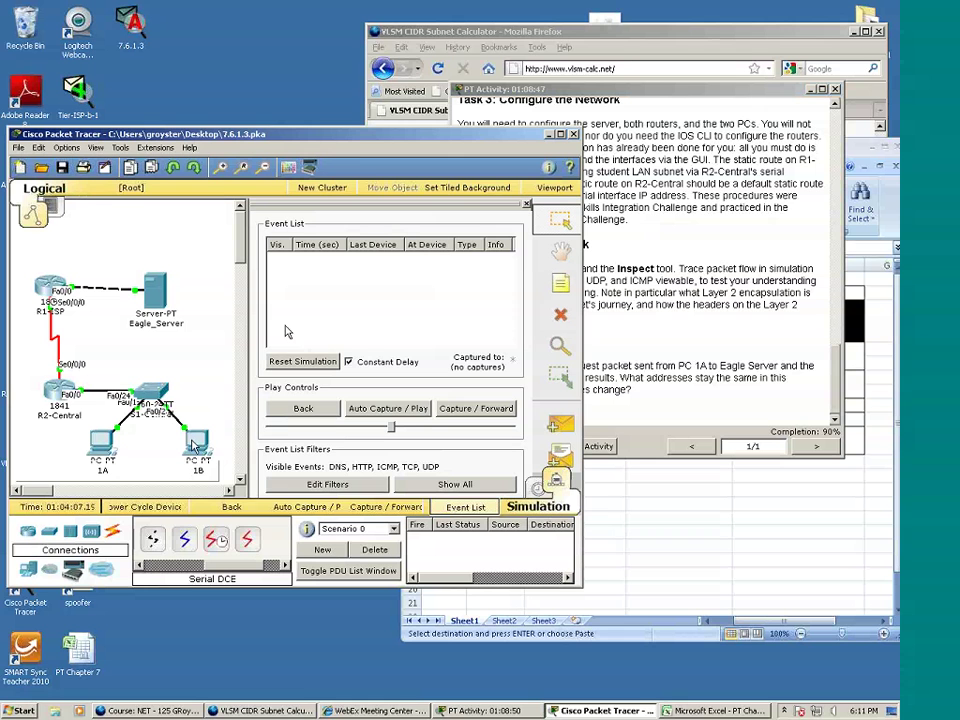
mouse_move(205, 447)
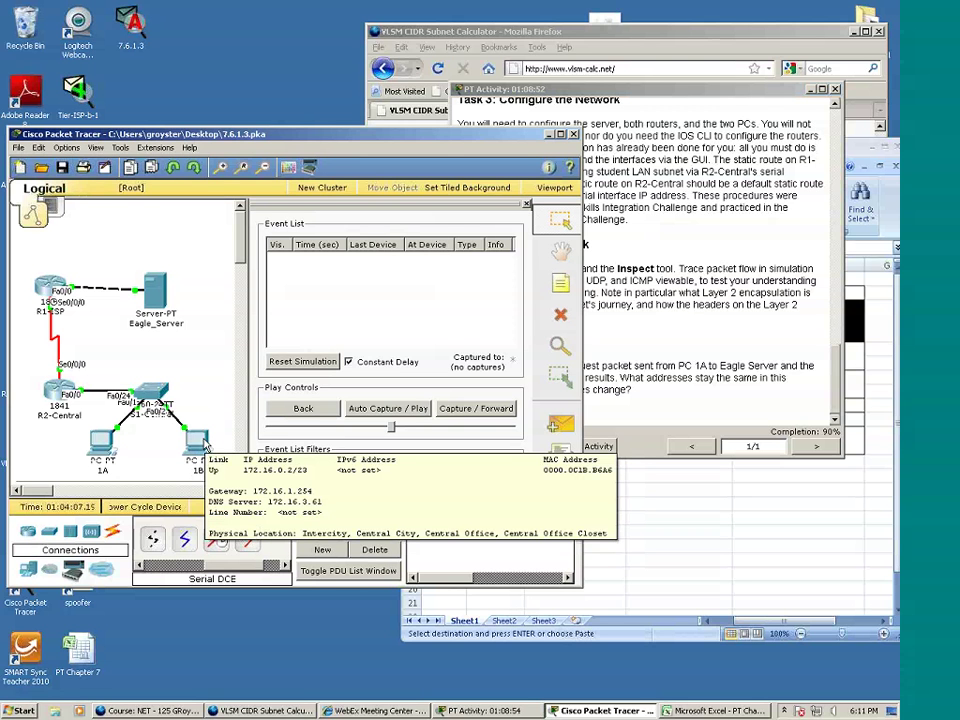
click(205, 447)
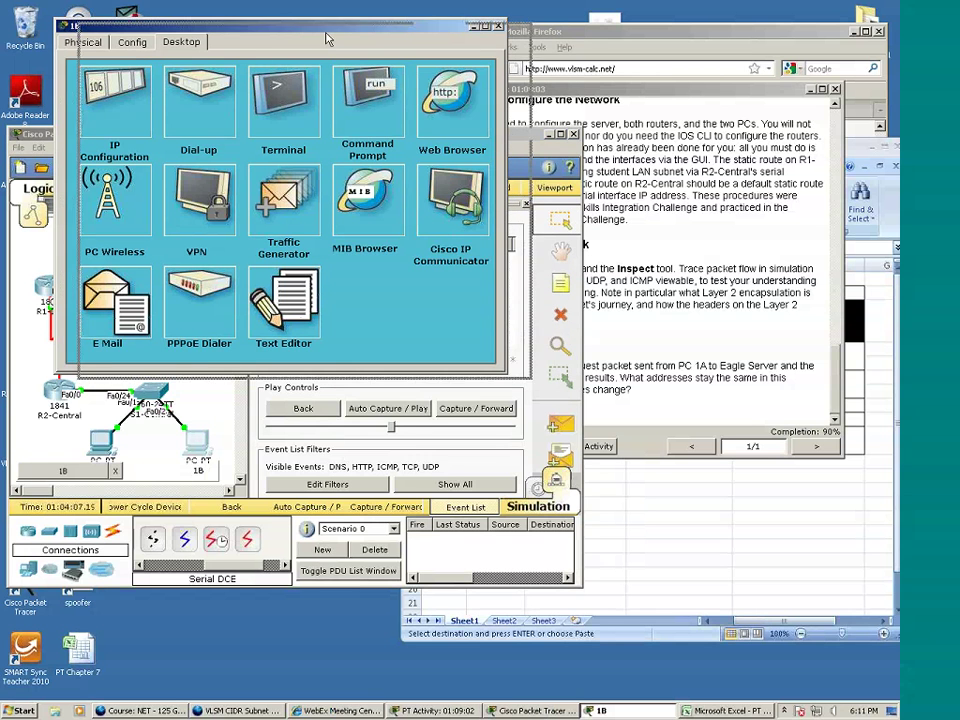
drag(326, 34, 600, 53)
click(560, 121)
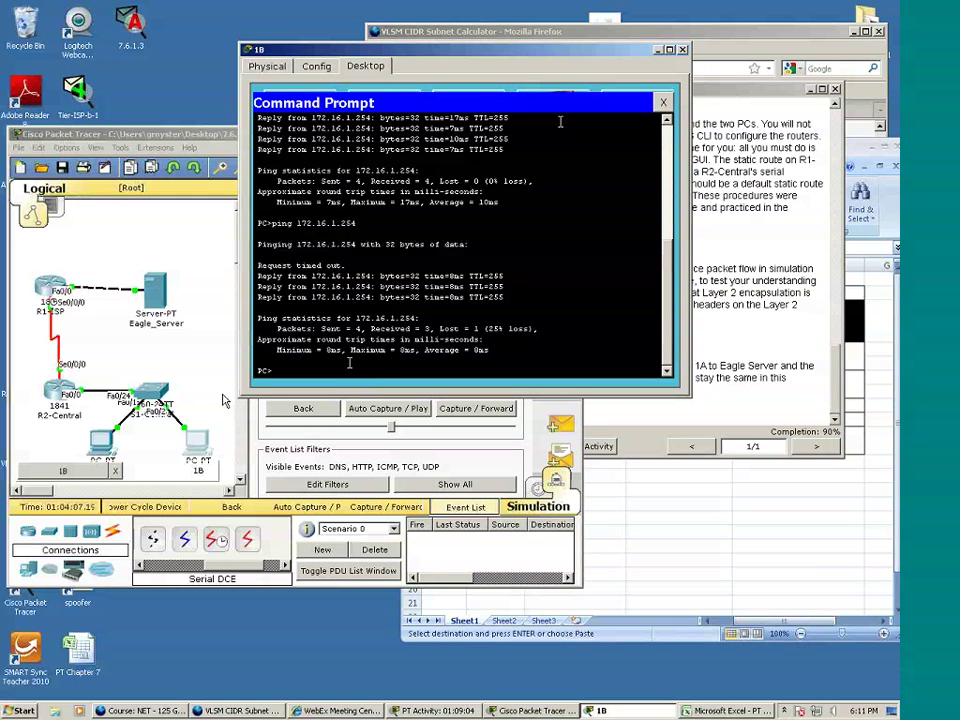
text(ping)
- Look up R1-ISP's serial address in the spreadsheet and ping 172.16.3.98
click(741, 533)
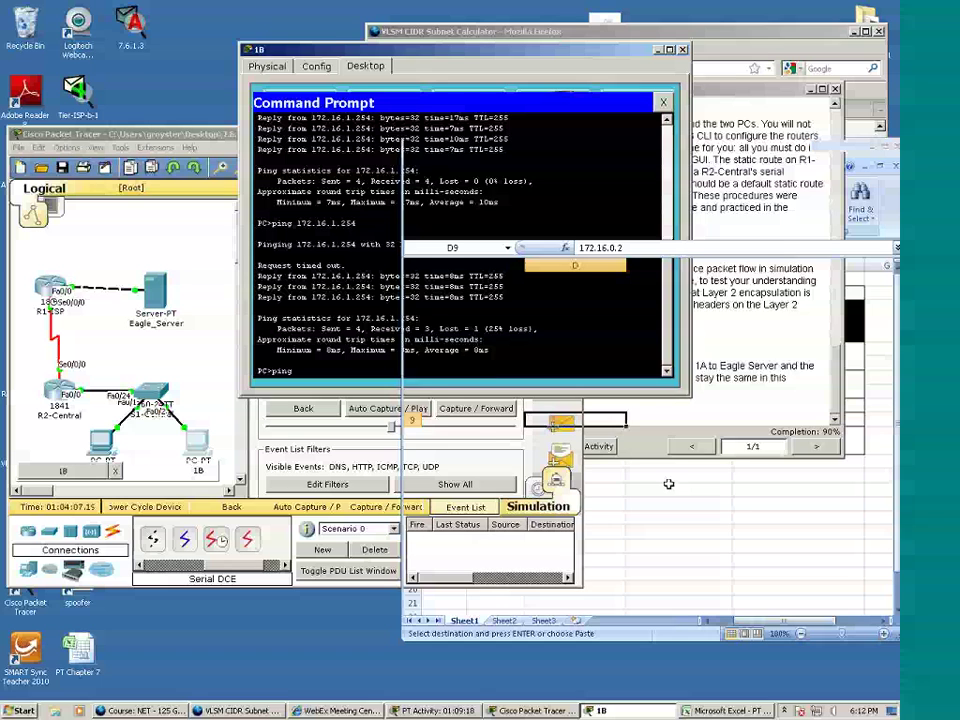
drag(265, 49, 49, 36)
click(523, 468)
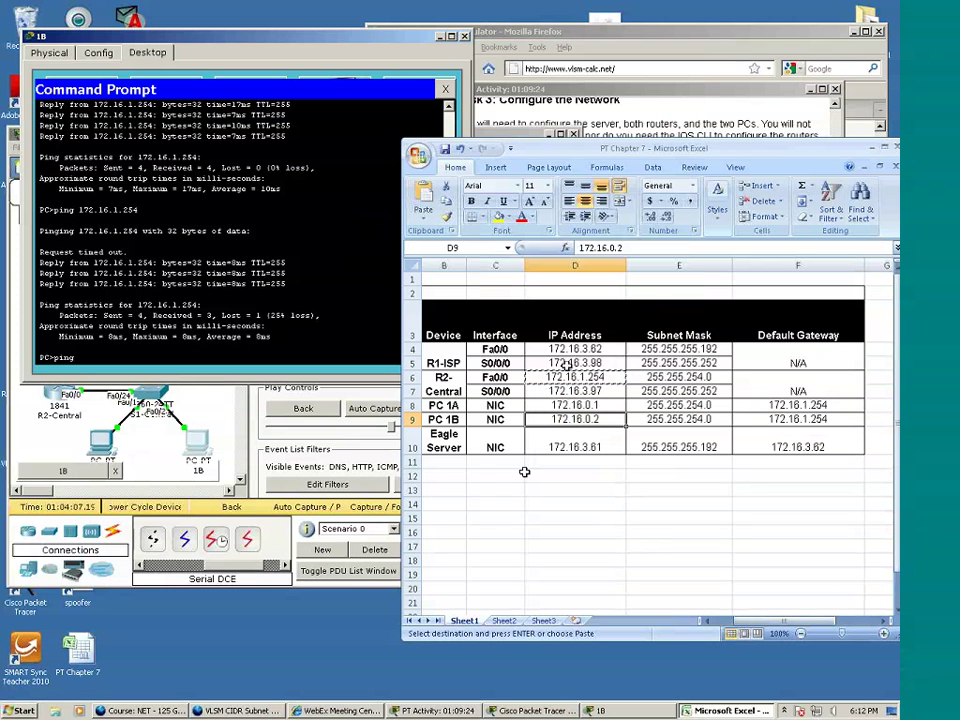
click(579, 362)
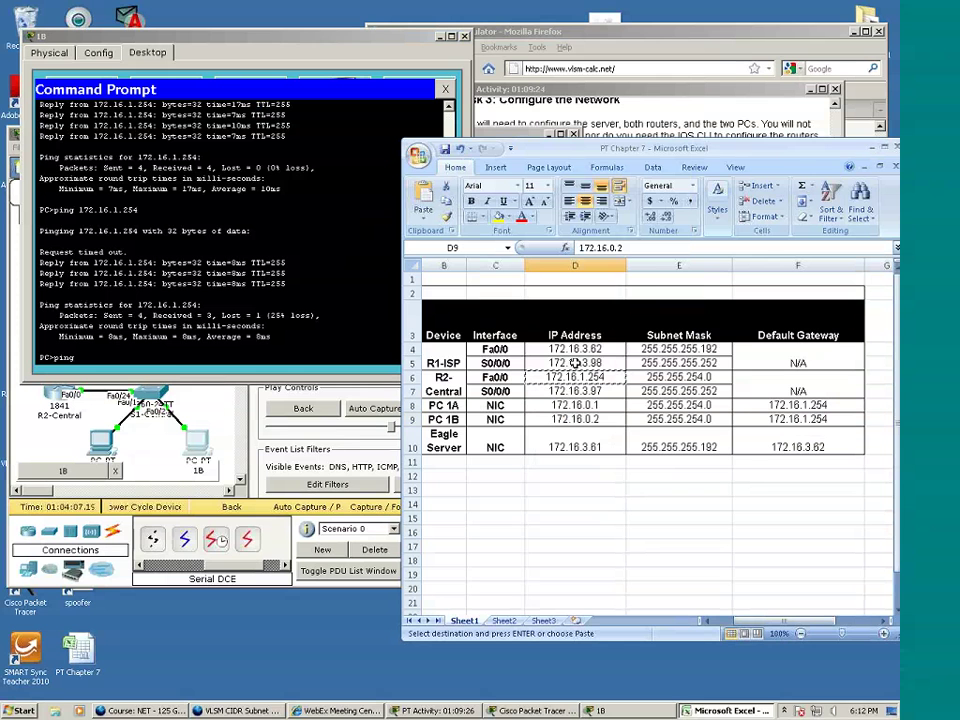
click(158, 352)
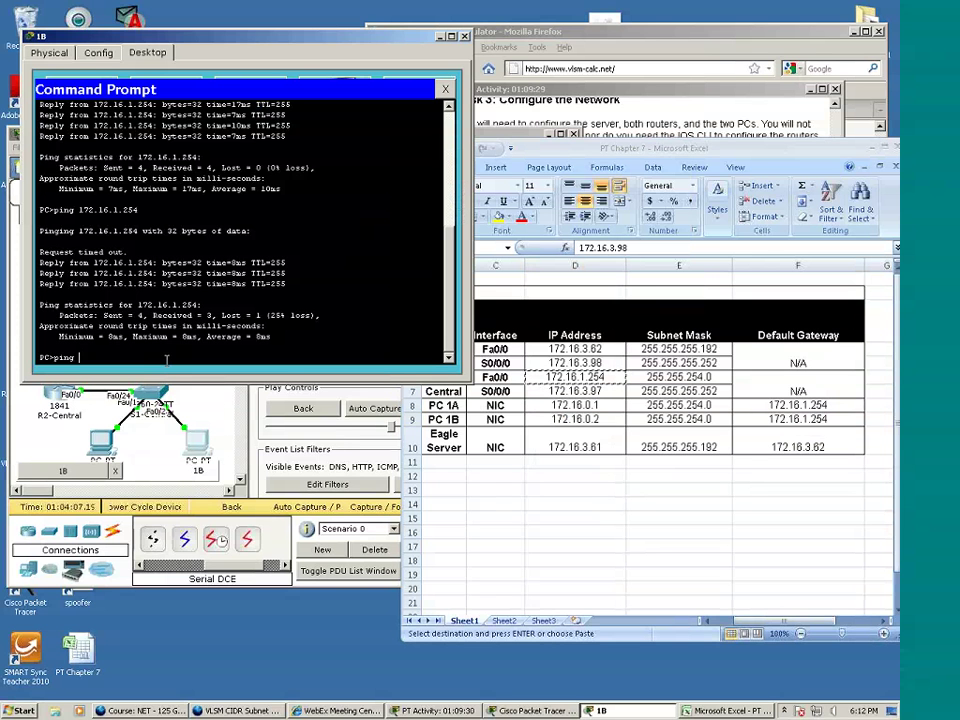
text(172.16.3.98)
key(Return)
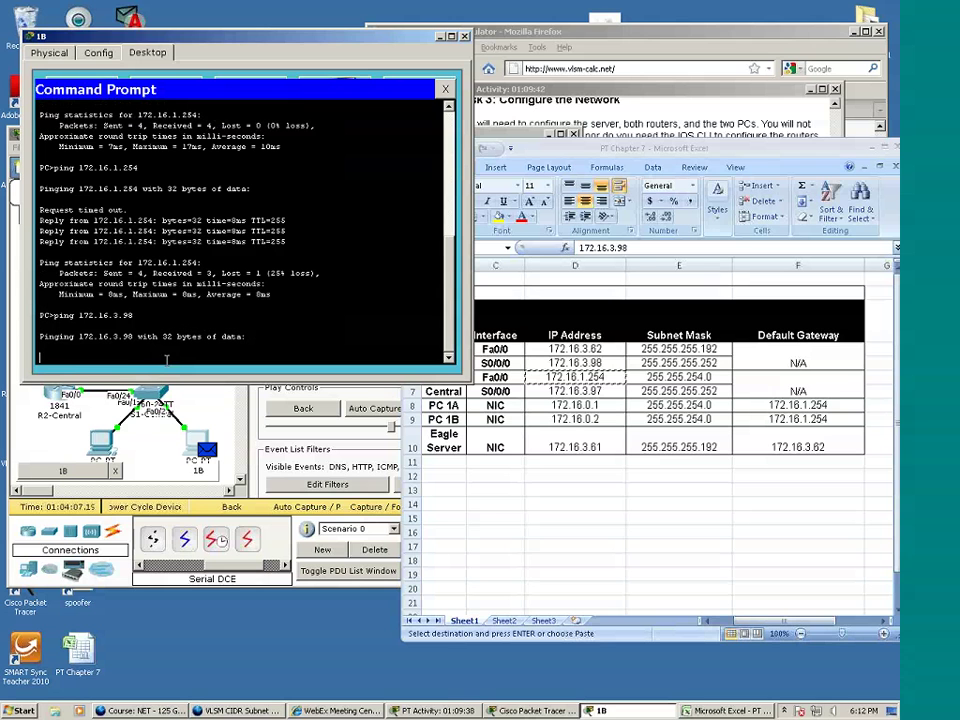
- Step the ping via S1-Central and R2-Central to R1-ISP and back to PC 1B
click(442, 38)
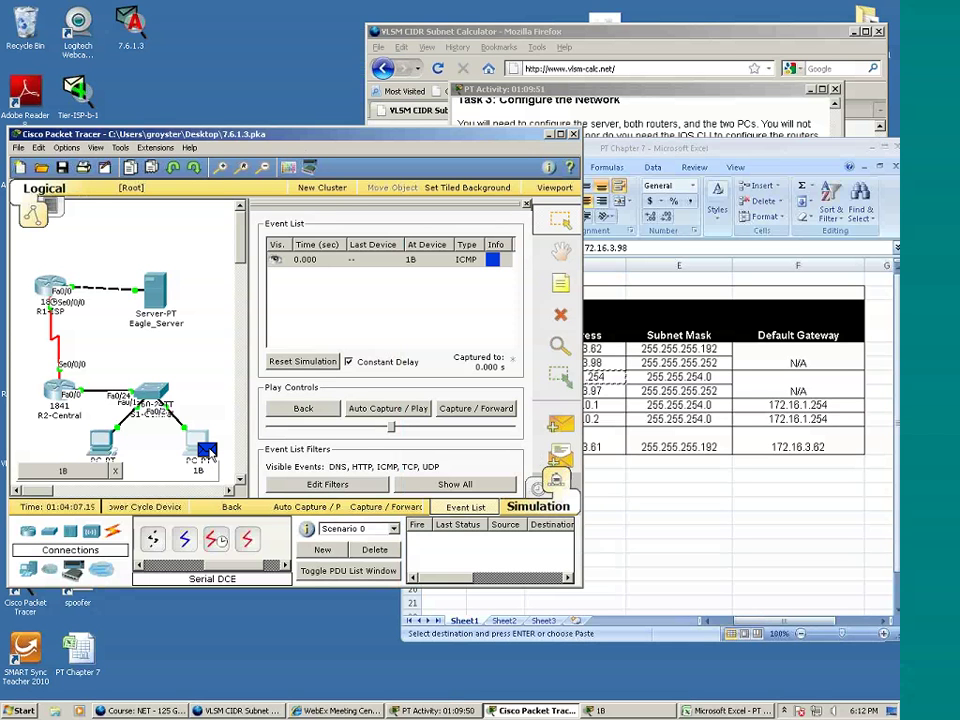
click(469, 410)
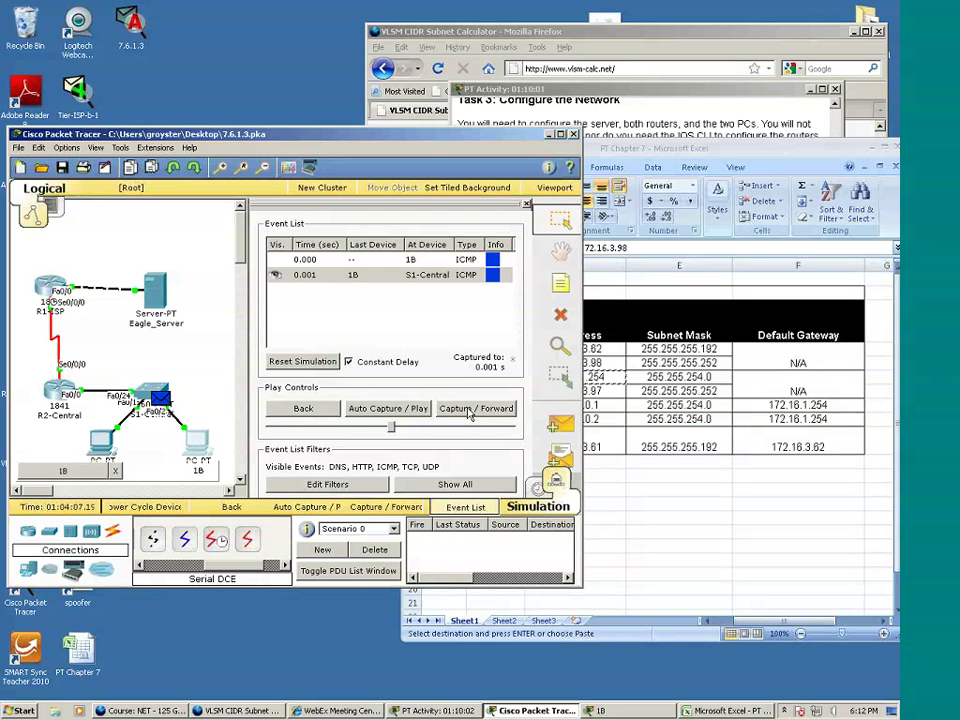
click(470, 409)
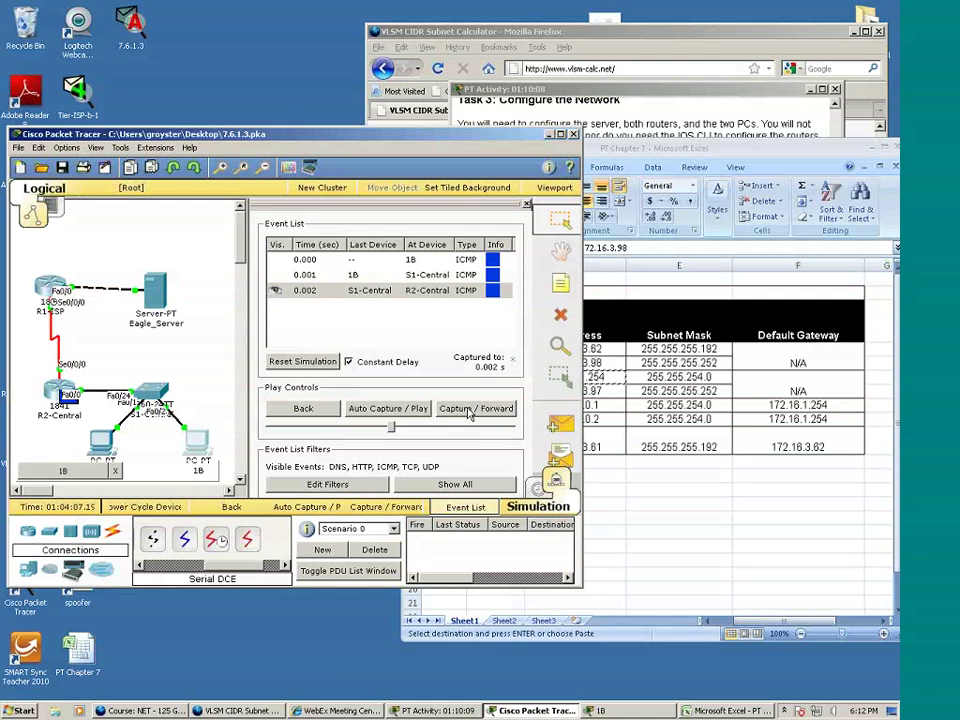
click(470, 410)
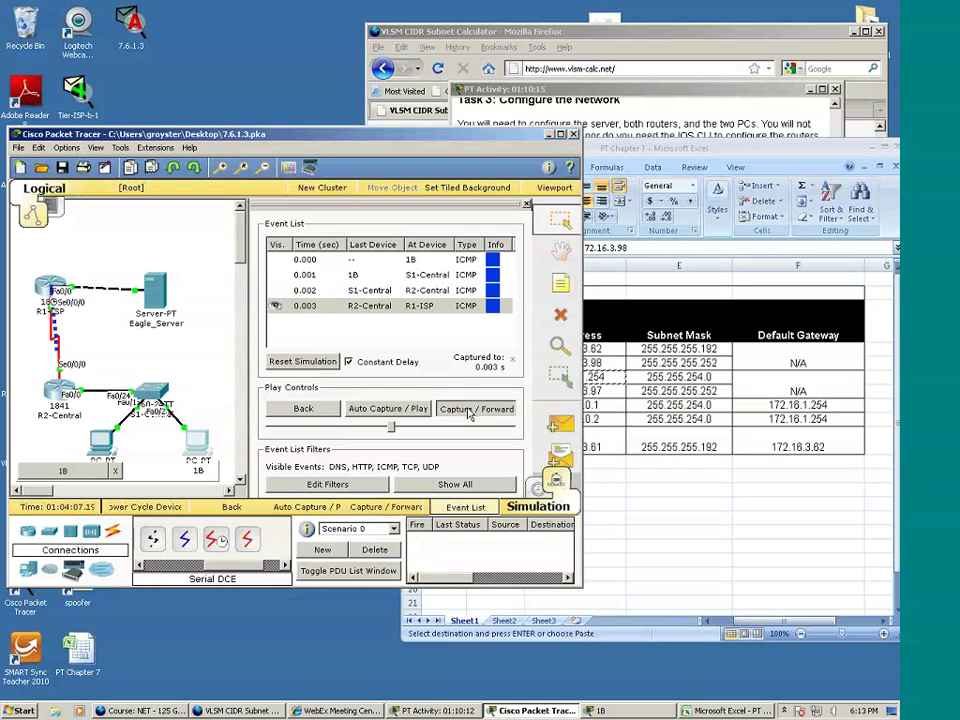
click(470, 410)
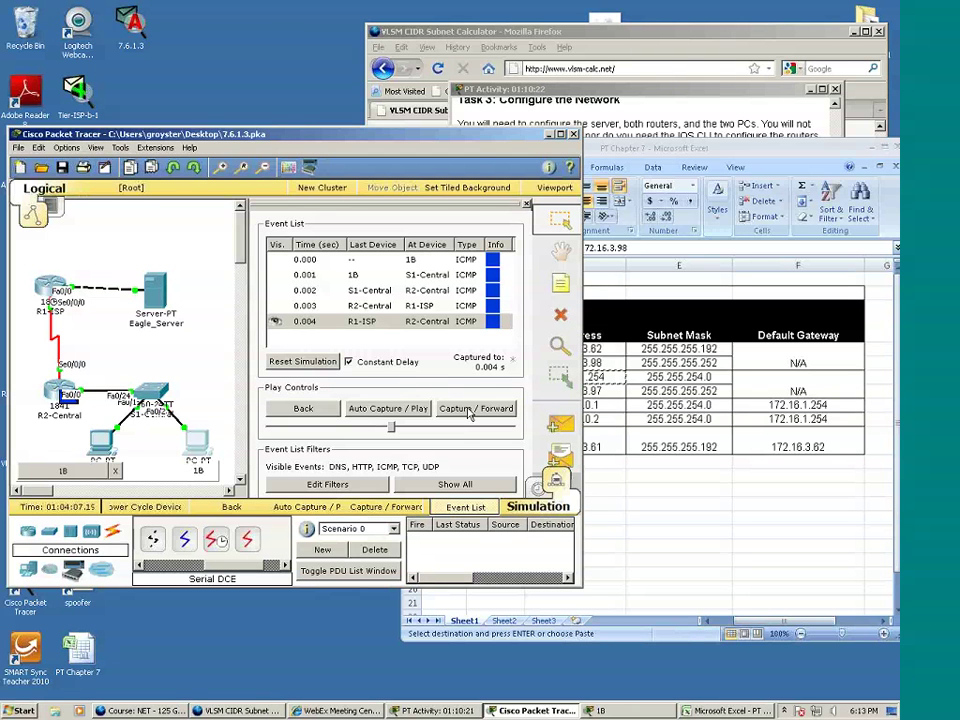
click(470, 410)
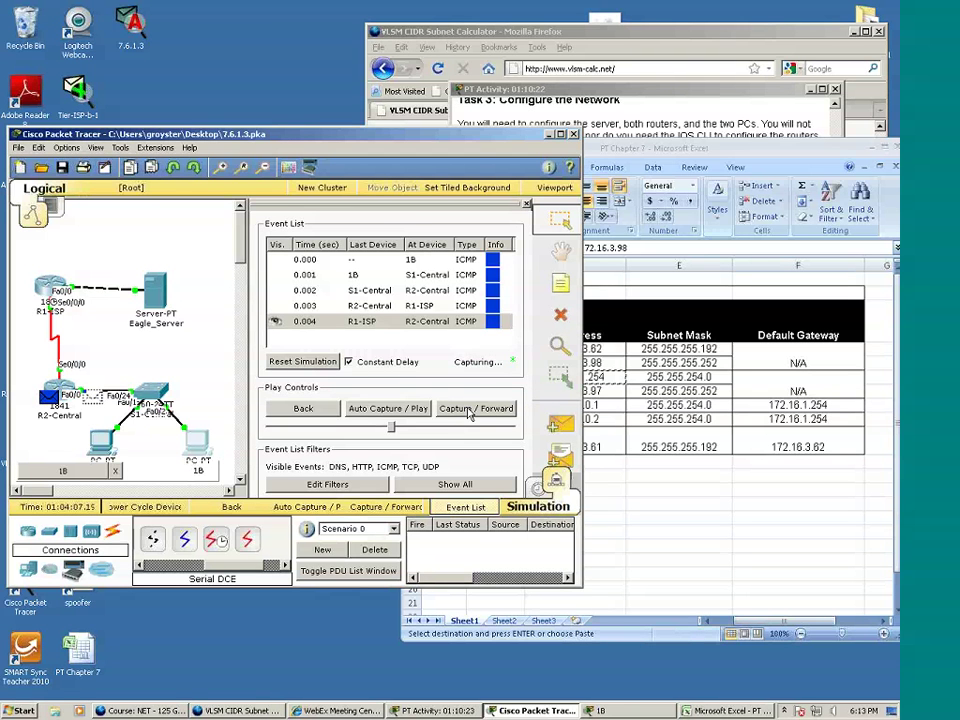
click(470, 410)
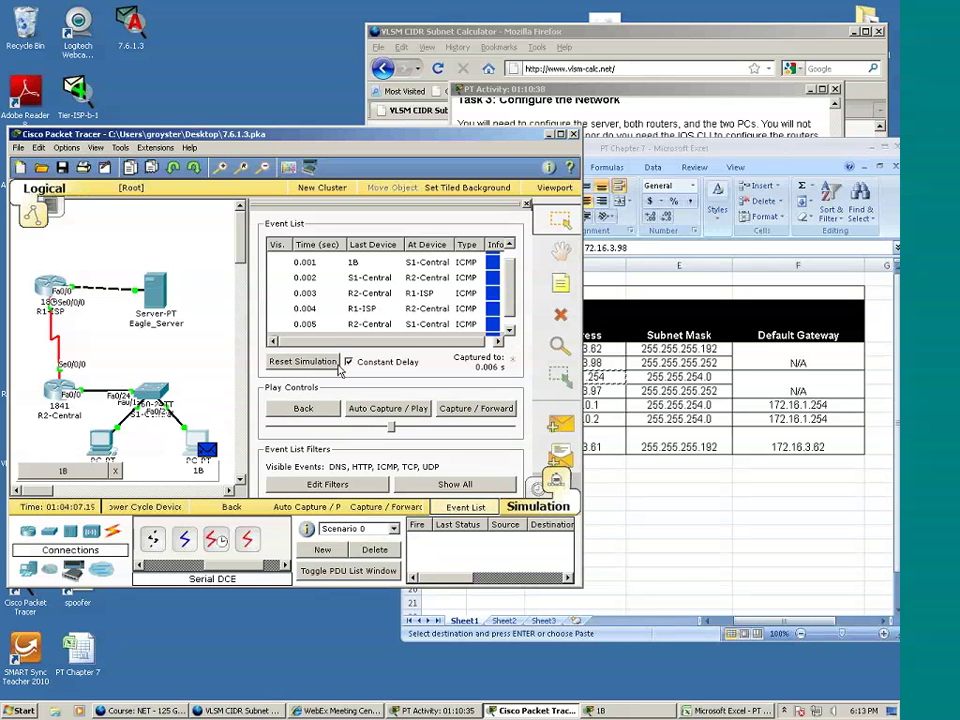
click(303, 362)
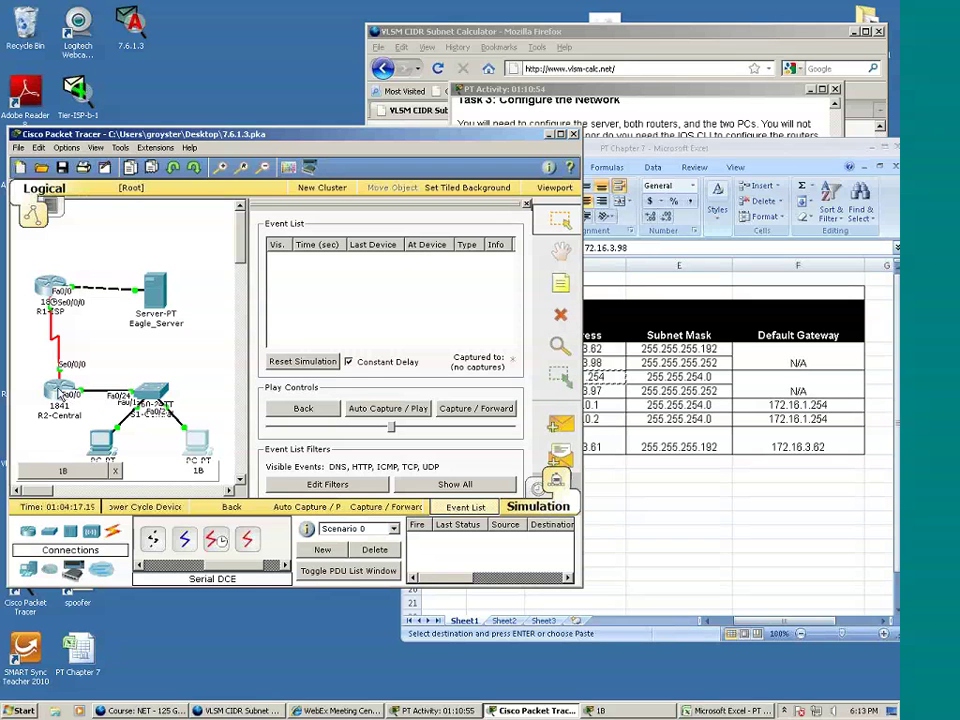
click(60, 393)
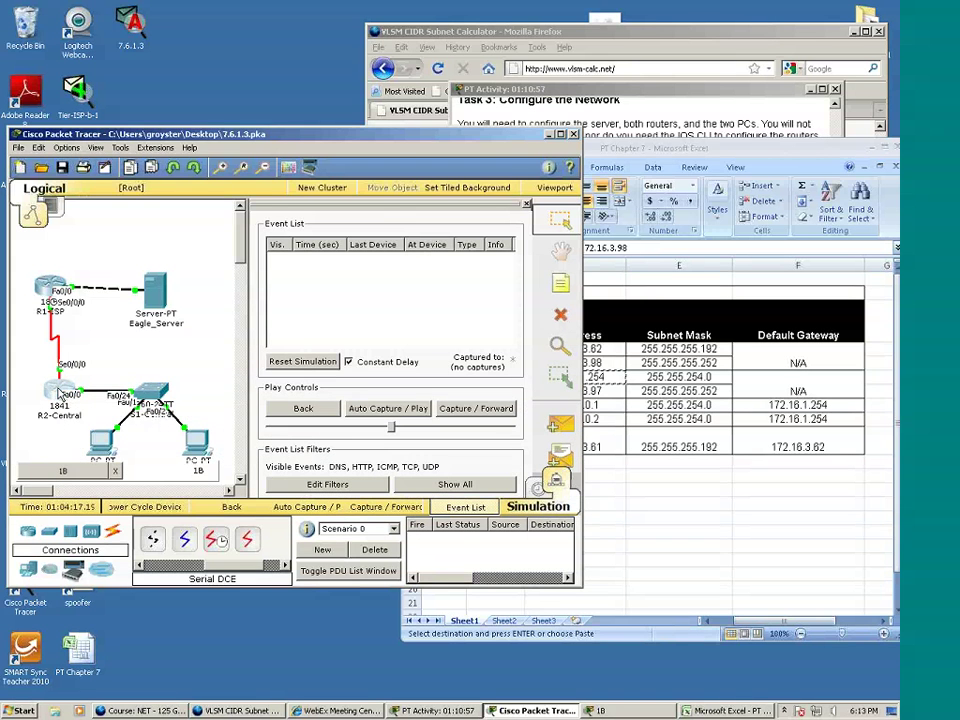
- In R2-Central's CLI, exit configuration mode with 'end' and save it with 'wr mem'
click(178, 87)
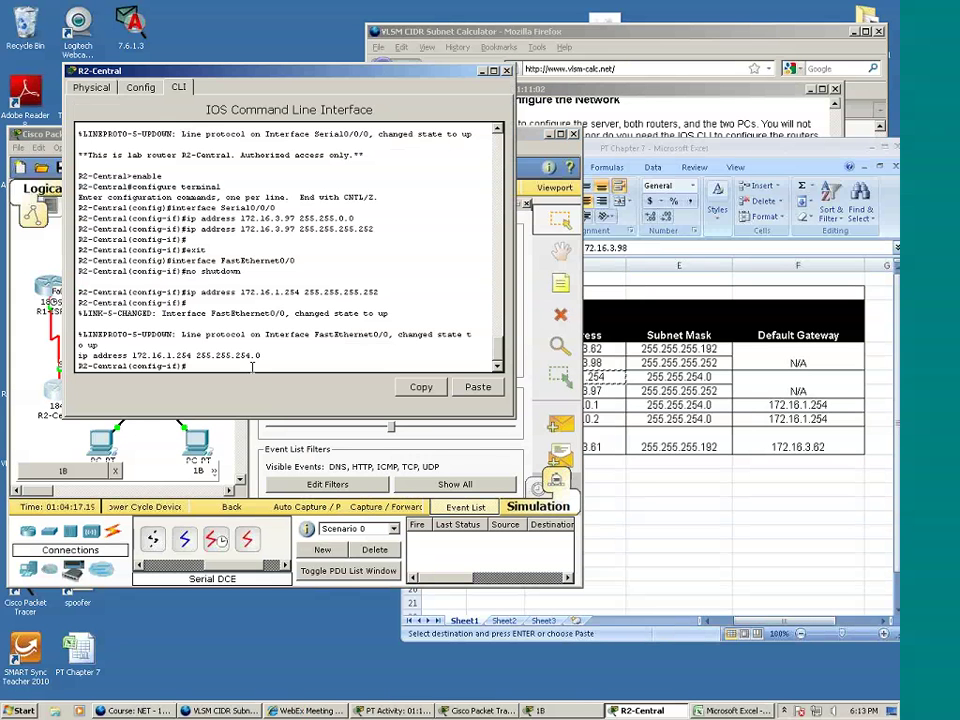
text(en)
text(d)
key(Return)
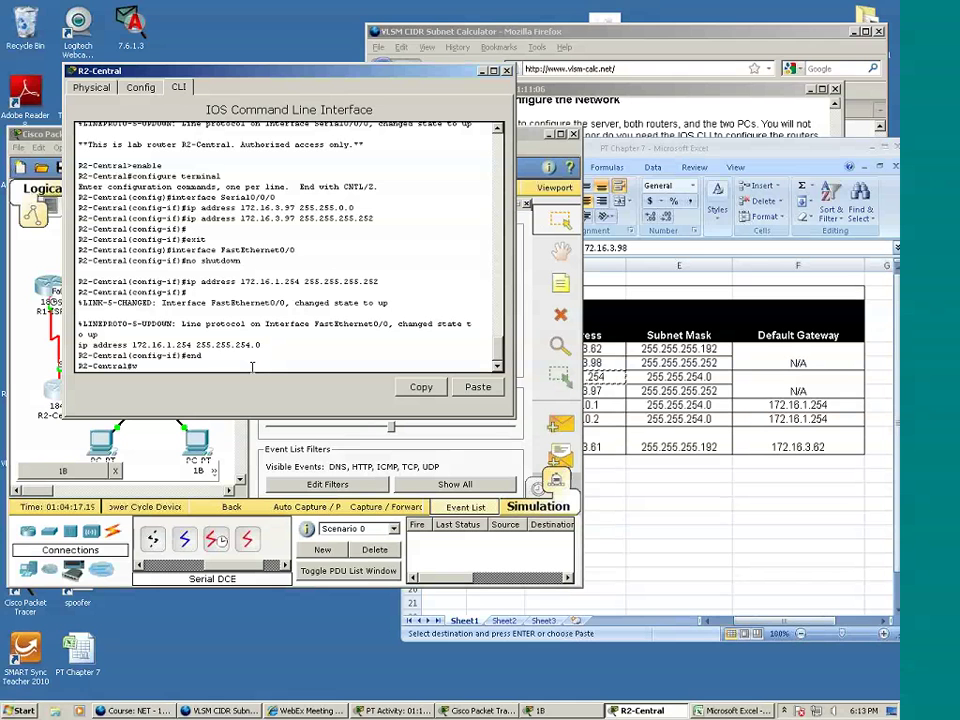
text(wr mem)
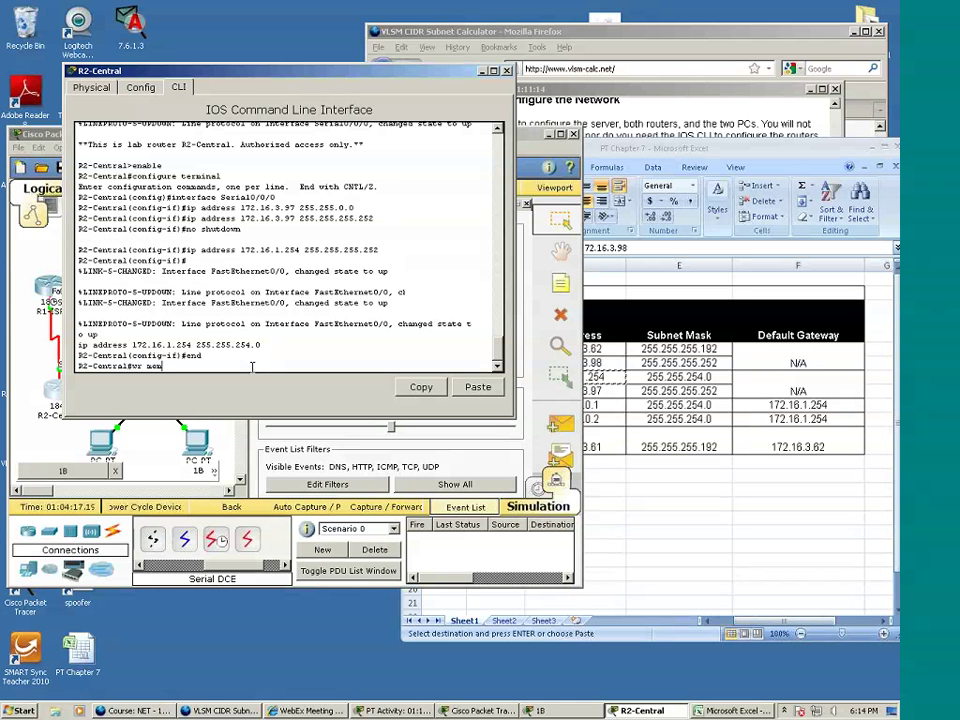
key(Return)
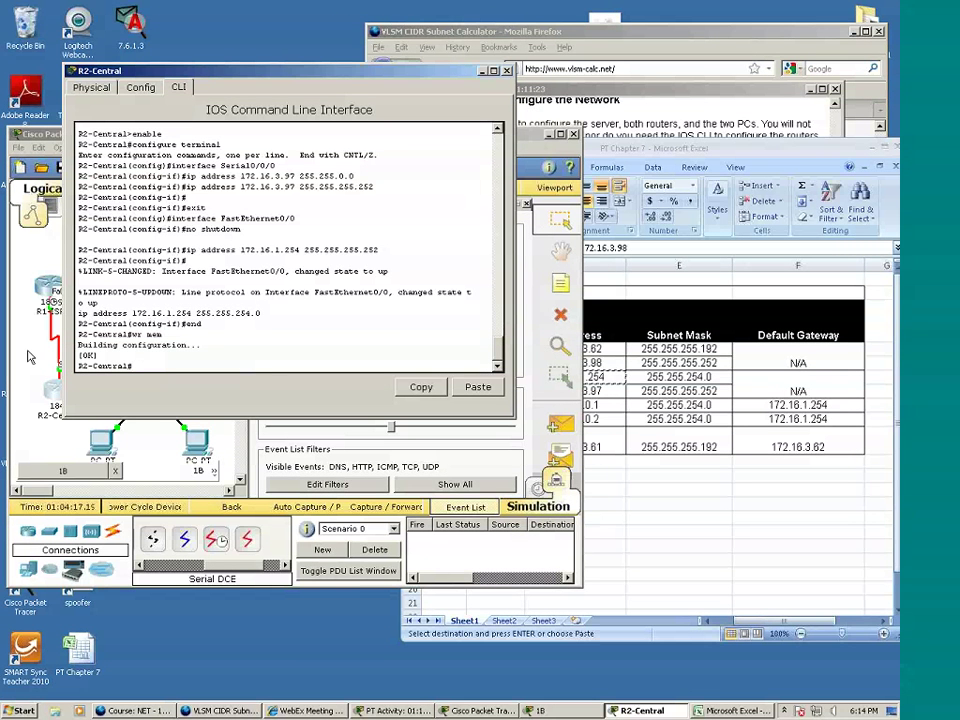
click(30, 357)
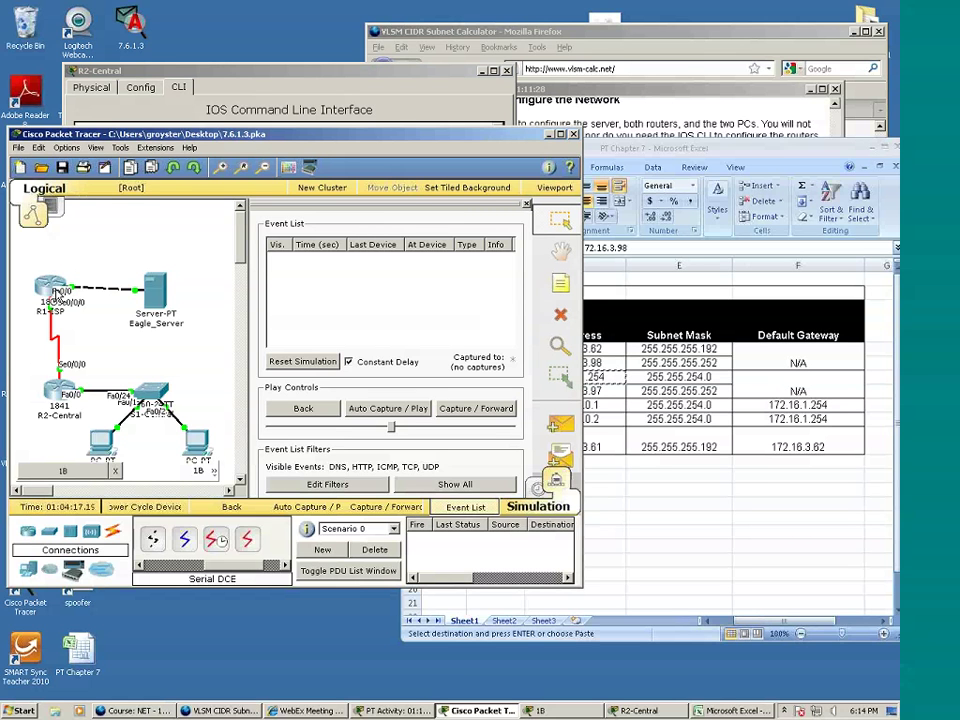
- Run 'wr mem' in R1-ISP's command line, then return to the topology
click(55, 292)
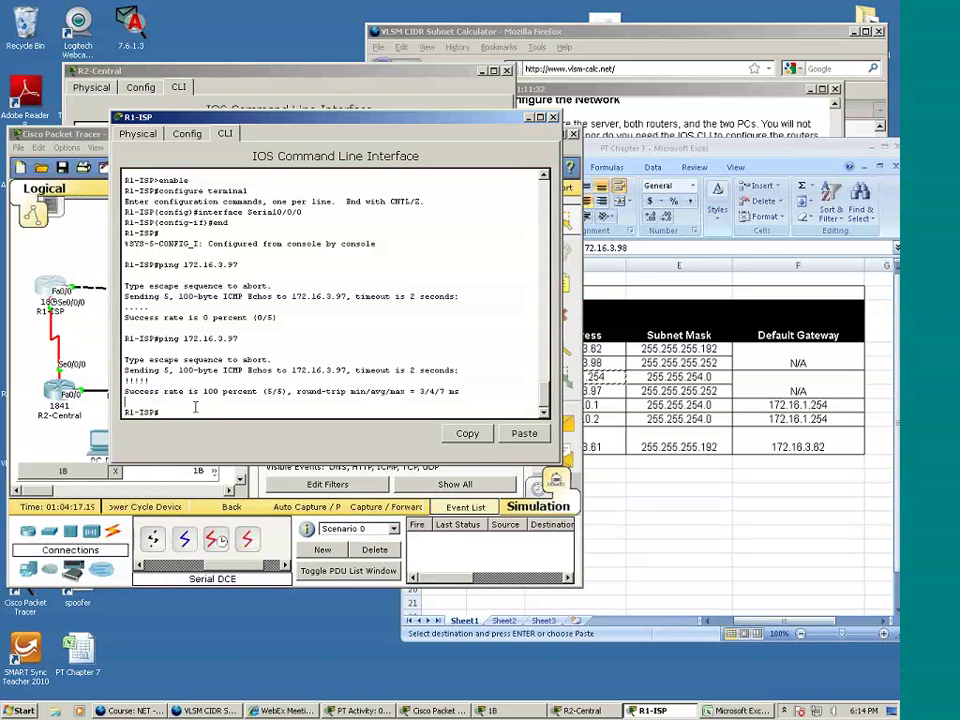
text(wr mem)
key(Return)
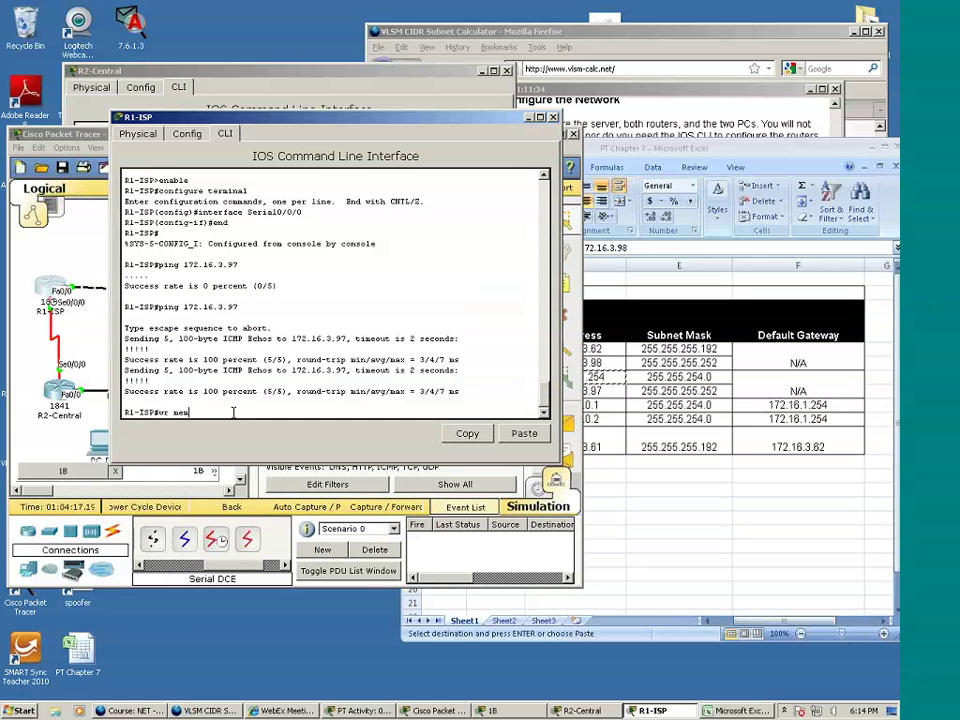
click(45, 134)
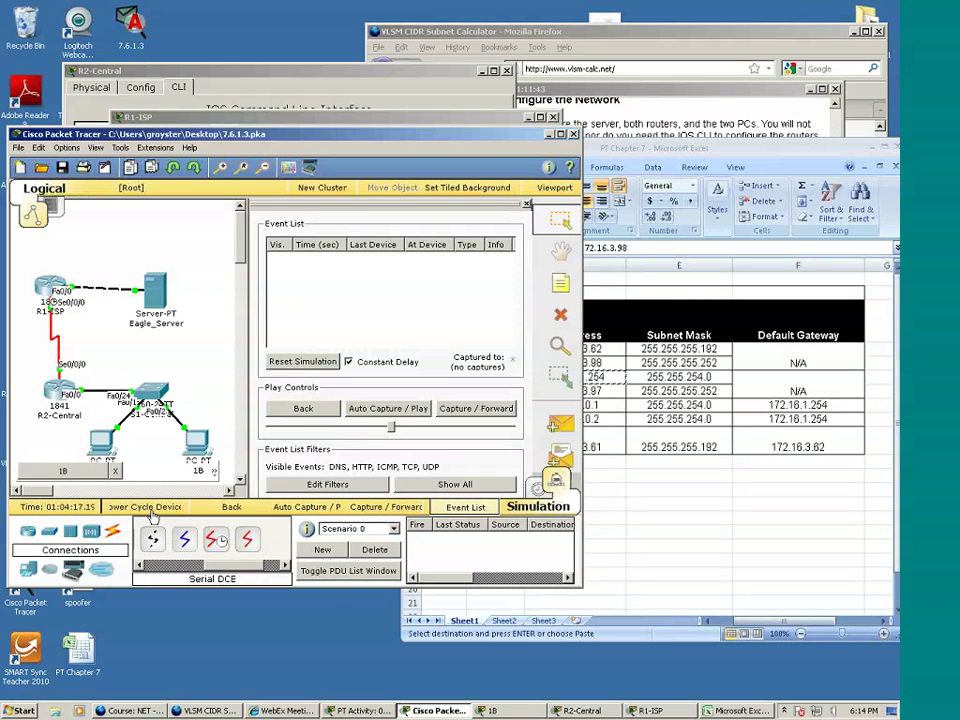
- Power-cycle all devices, then review Eagle_Server's Config and Desktop tabs and close it
click(150, 508)
click(265, 385)
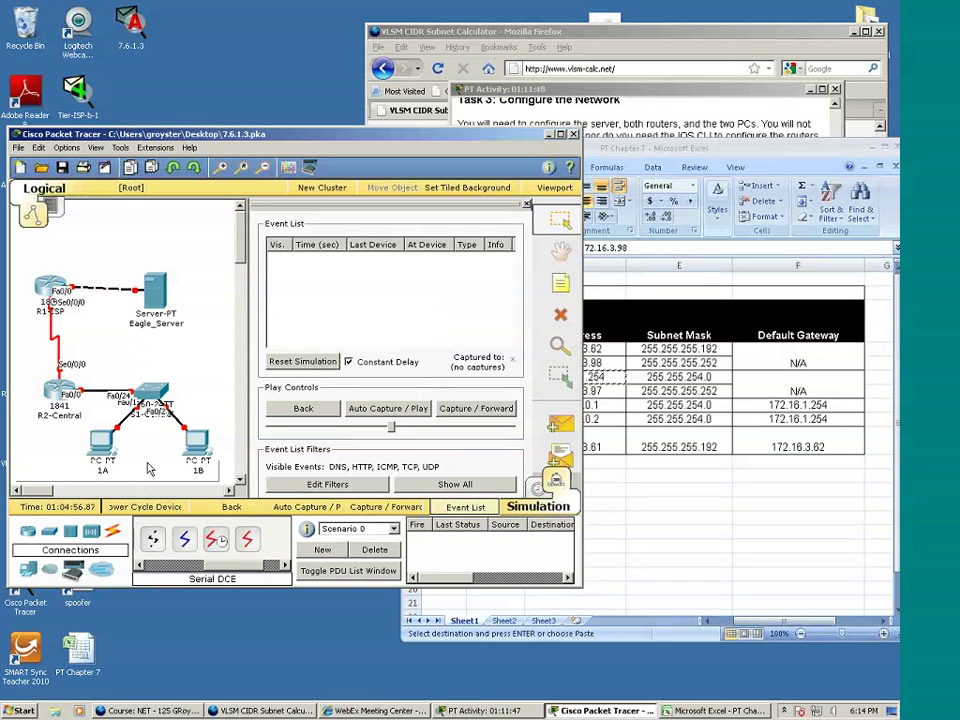
mouse_move(157, 301)
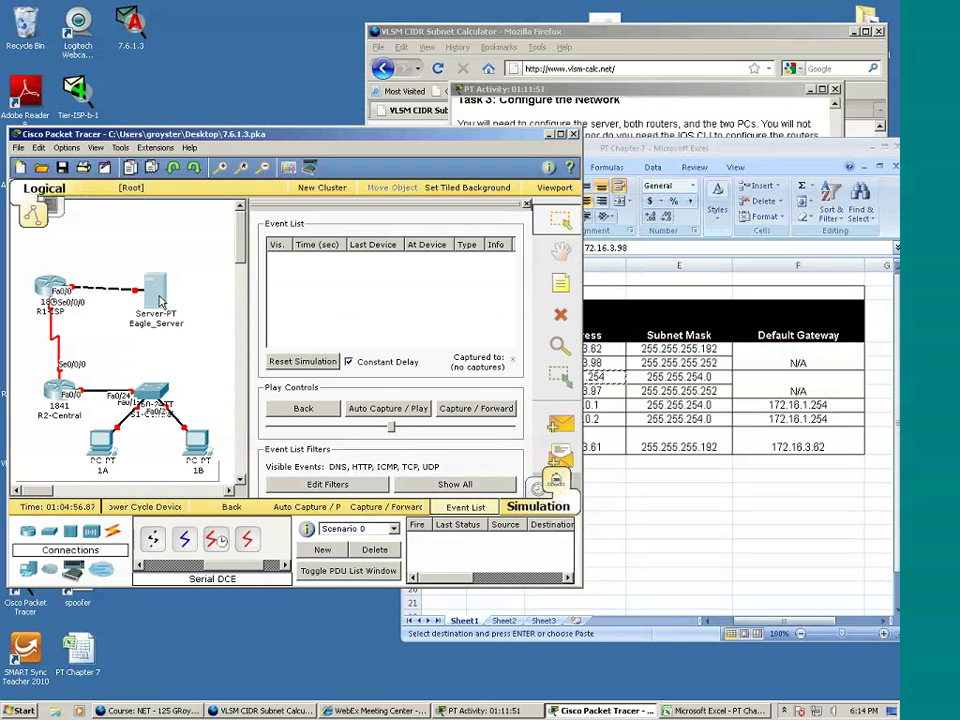
click(160, 302)
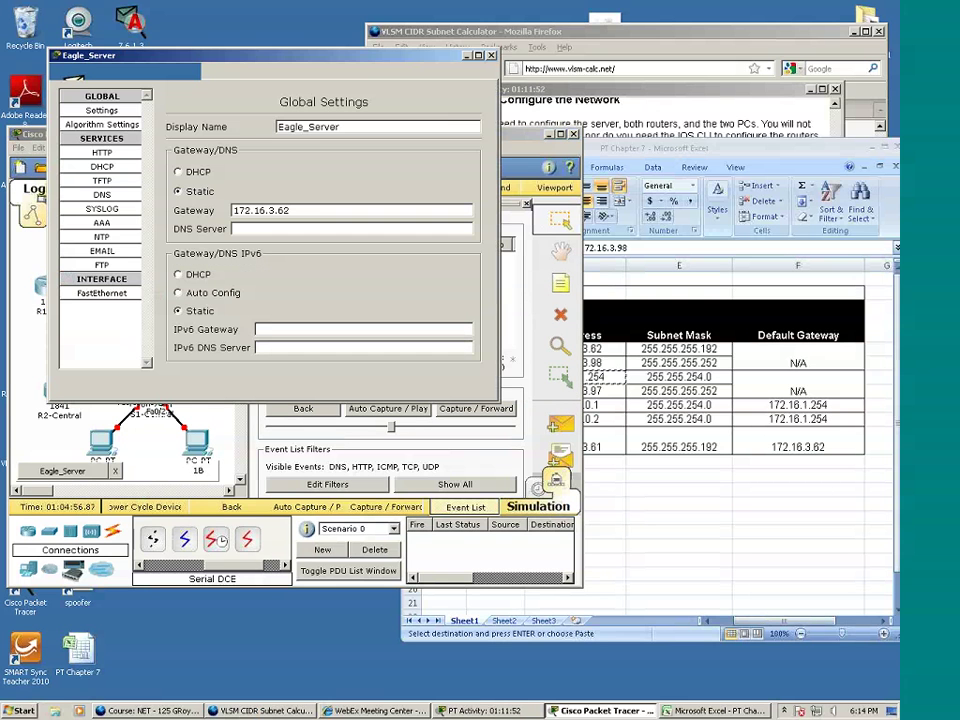
click(172, 73)
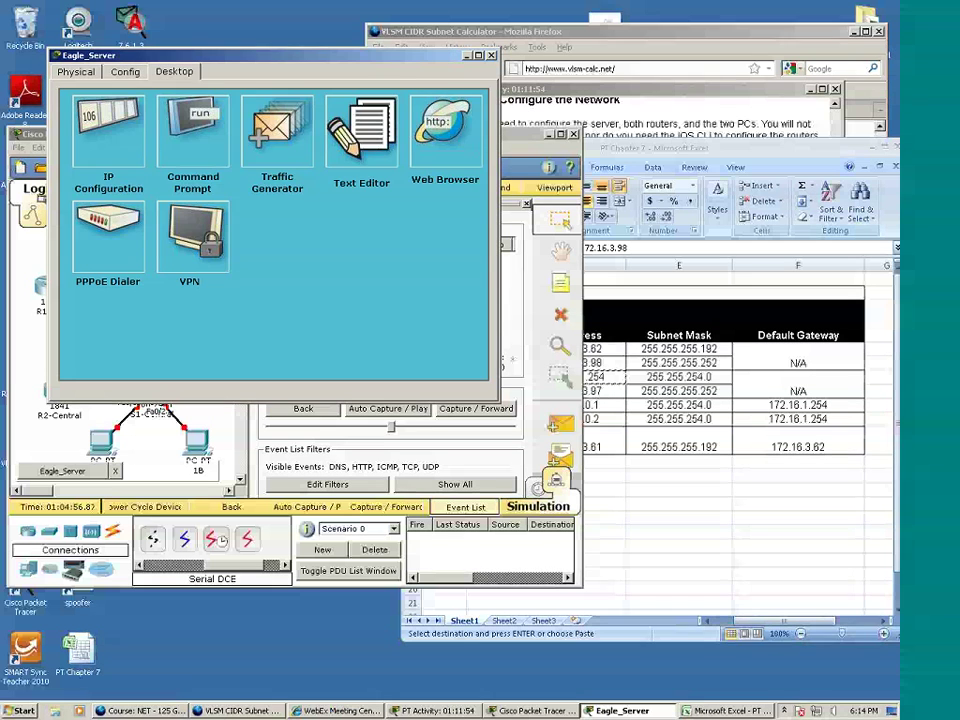
click(491, 57)
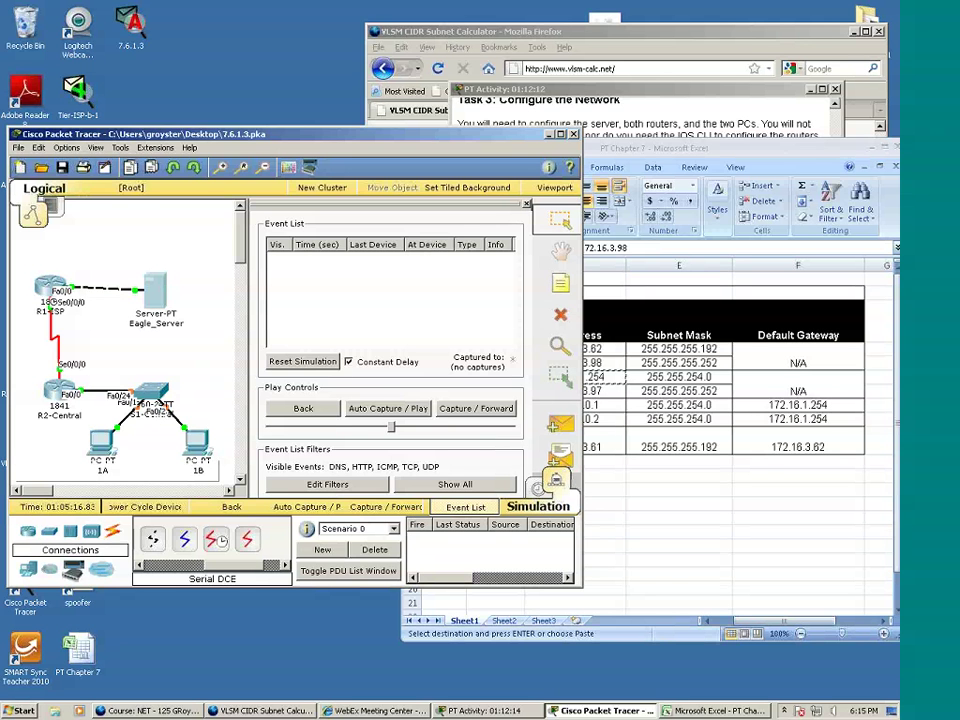
- Use the Realtime/Simulation toggle to return the network to Realtime mode
click(538, 488)
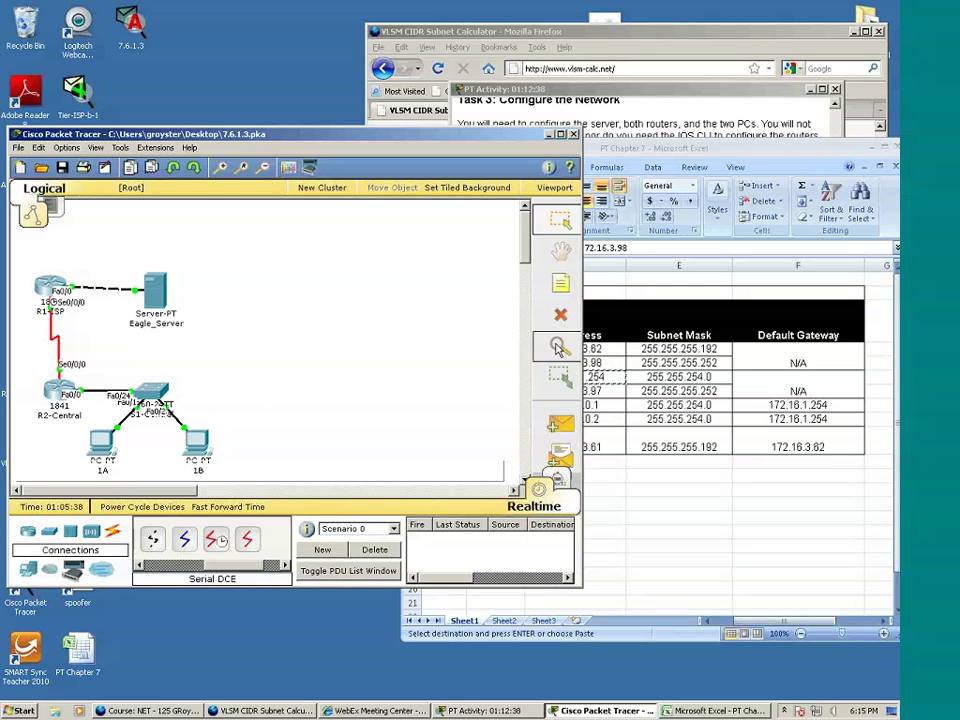
- Inspect PC 1B's ARP table, widen its window to confirm it is empty, and close it
click(558, 346)
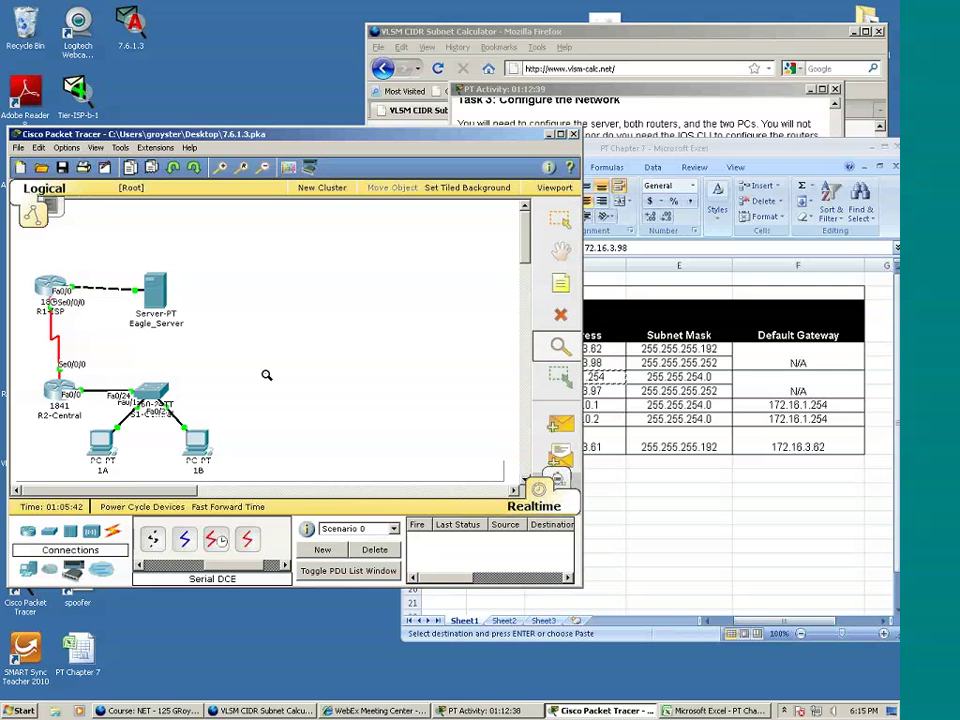
click(196, 440)
click(207, 438)
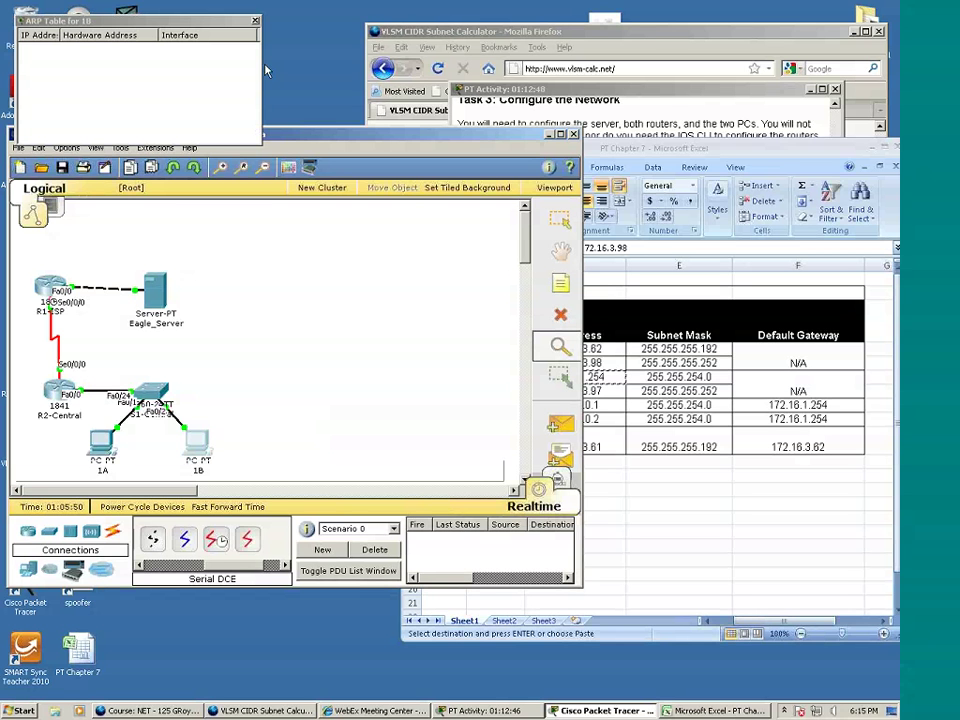
drag(263, 71, 296, 72)
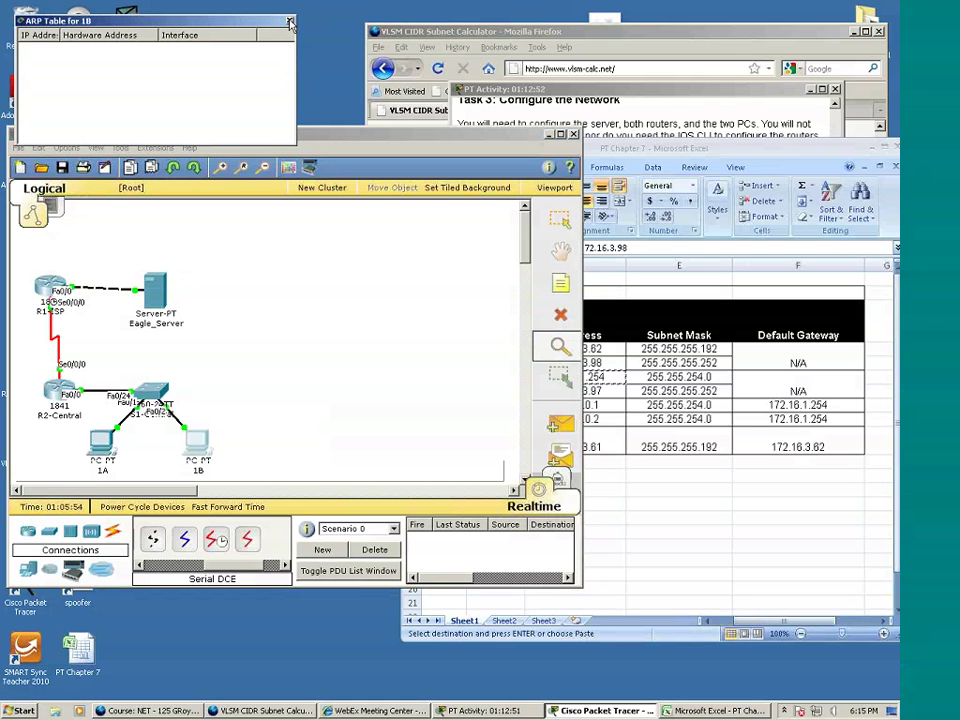
click(289, 21)
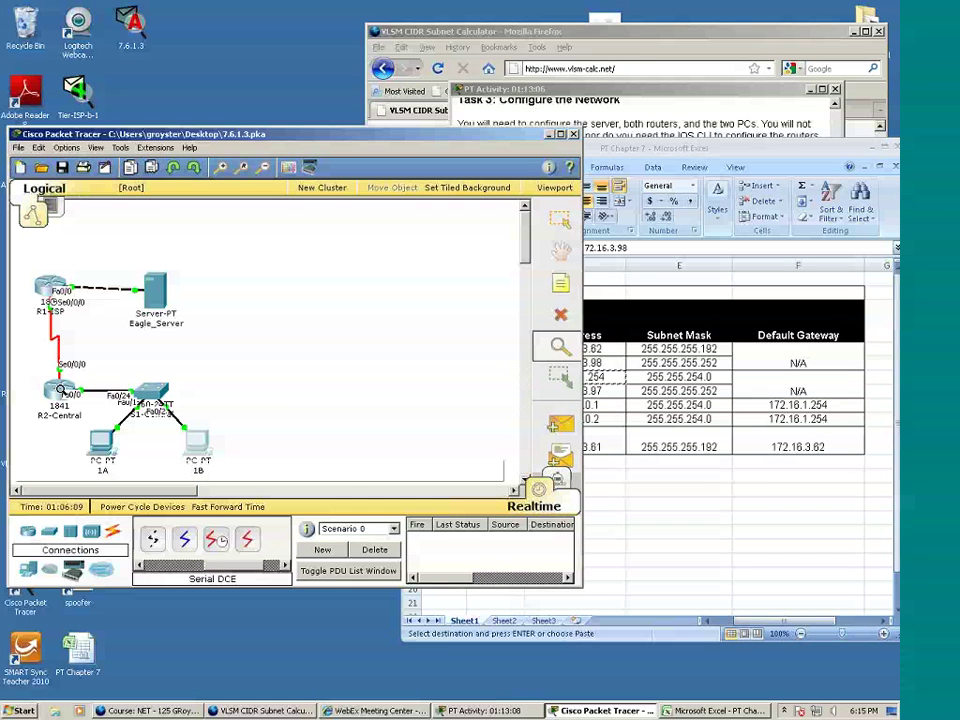
- Inspect R2-Central's ARP table, widening the IP Address column to read 172.16.1.254 on Fa0/0, then close it
click(61, 390)
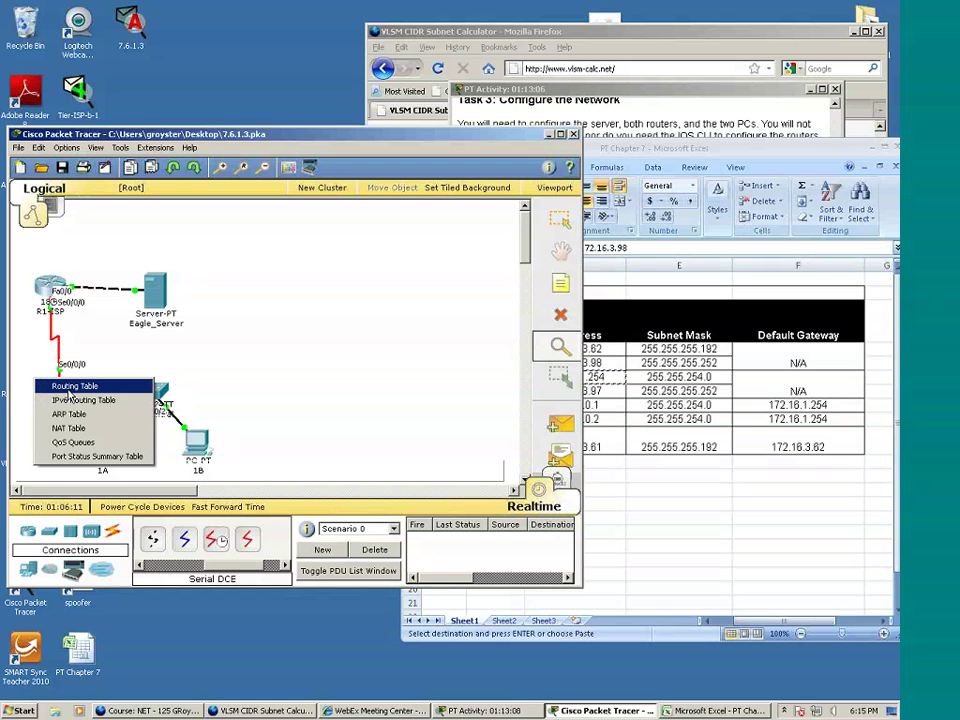
click(70, 414)
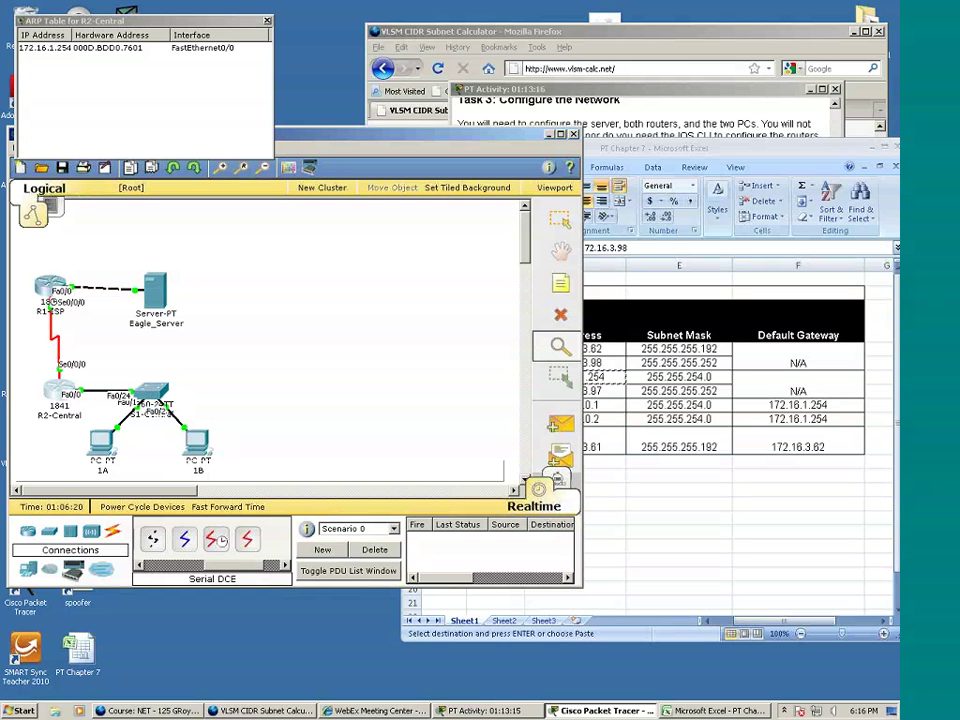
click(70, 36)
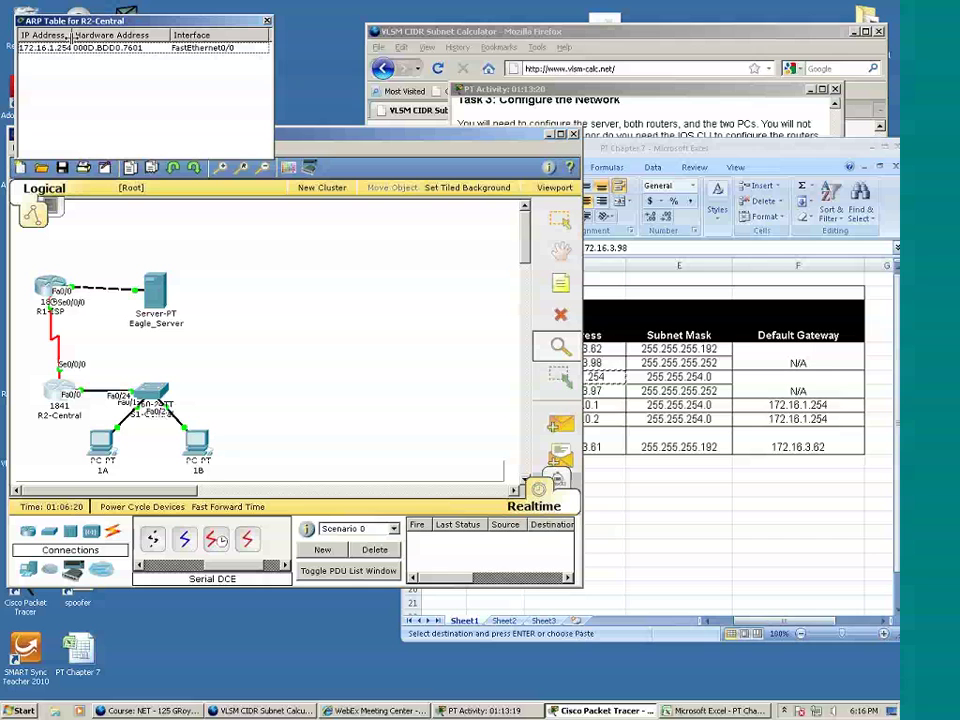
drag(70, 36, 85, 36)
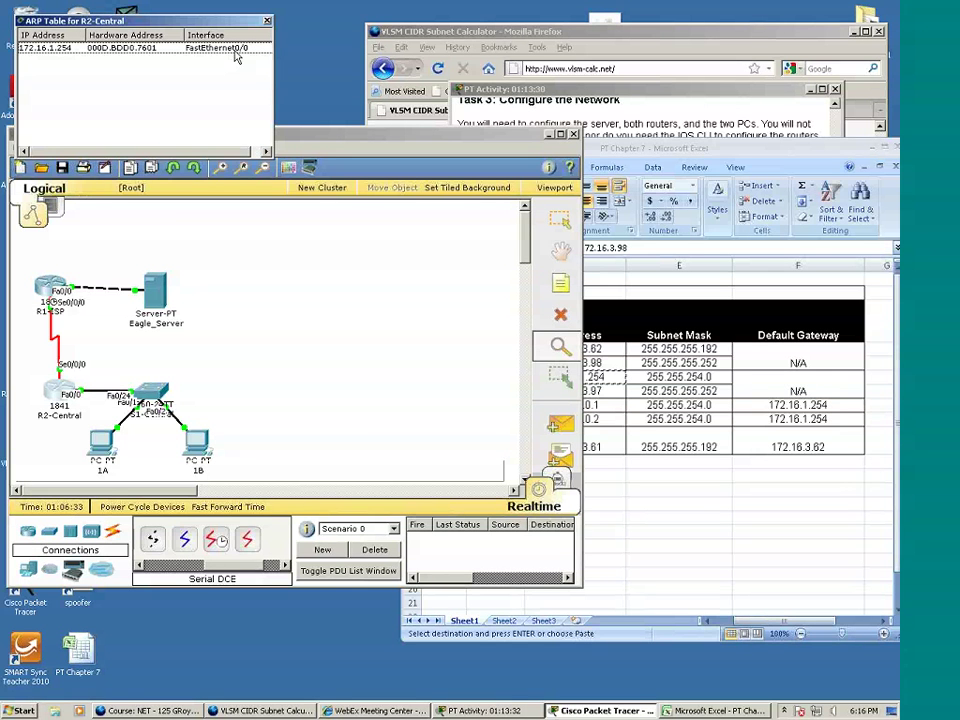
click(705, 517)
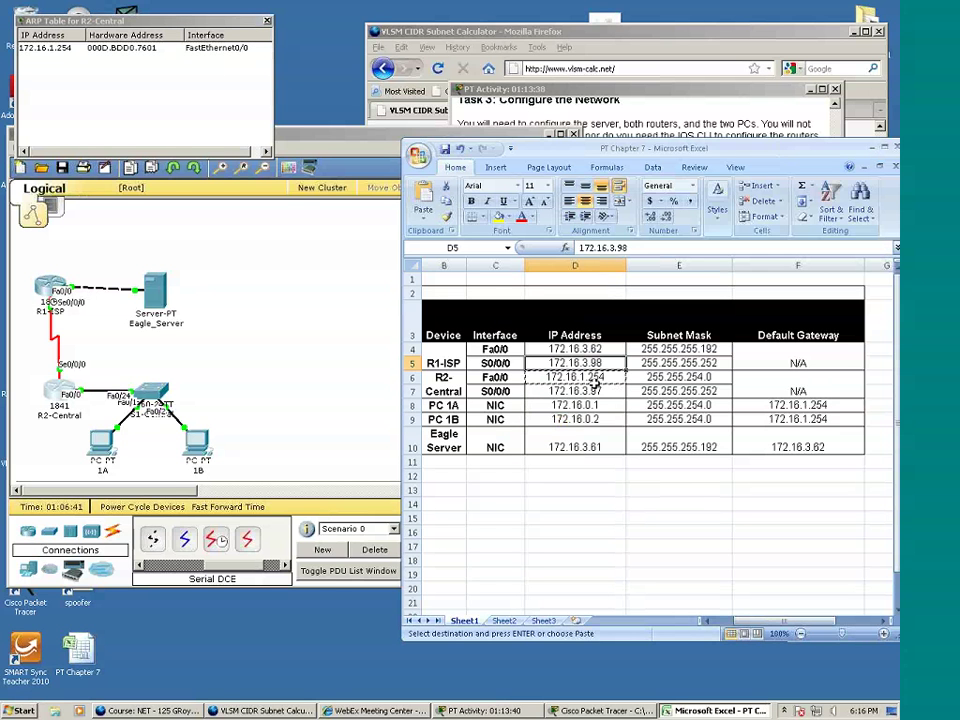
click(267, 22)
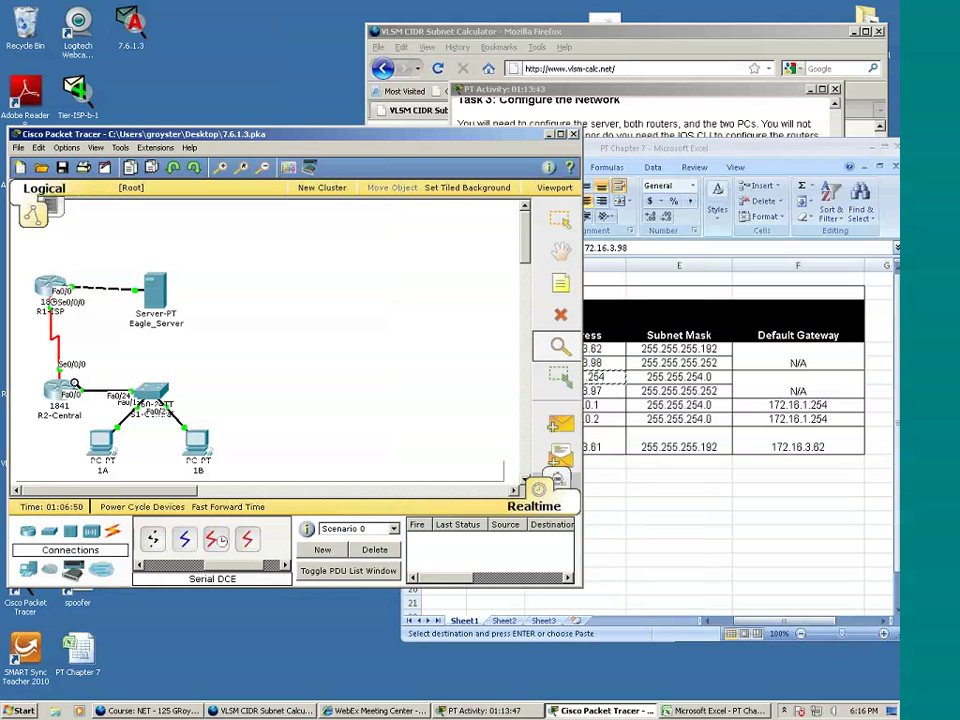
- Inspect R2-Central's routing table, noting the RIP route 172.16.3.0/26 via 172.16.3.98, then close it
click(50, 390)
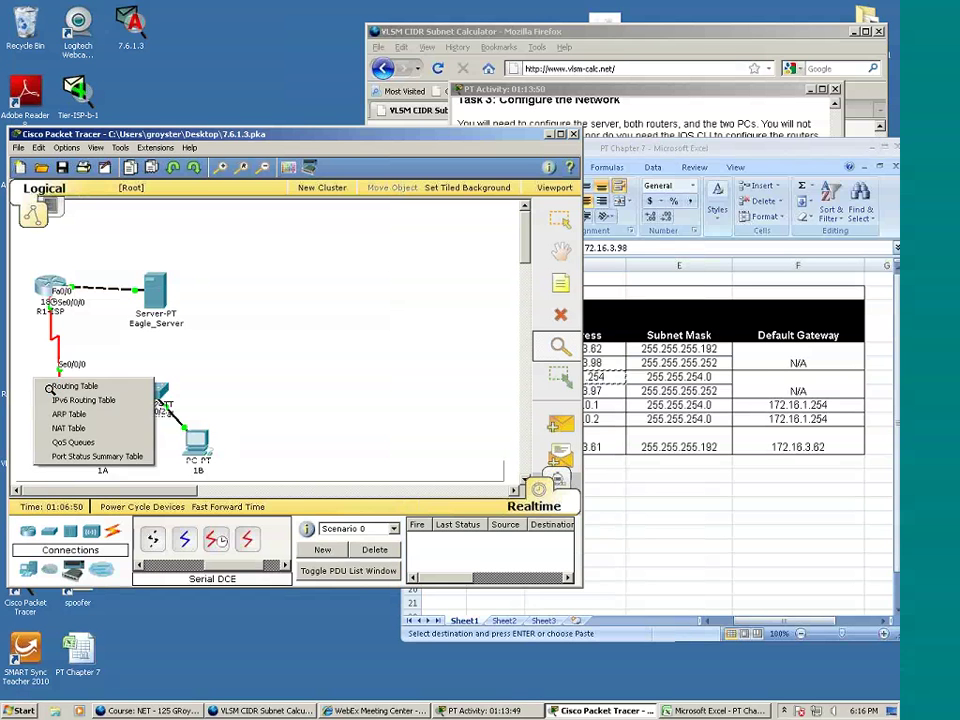
click(60, 387)
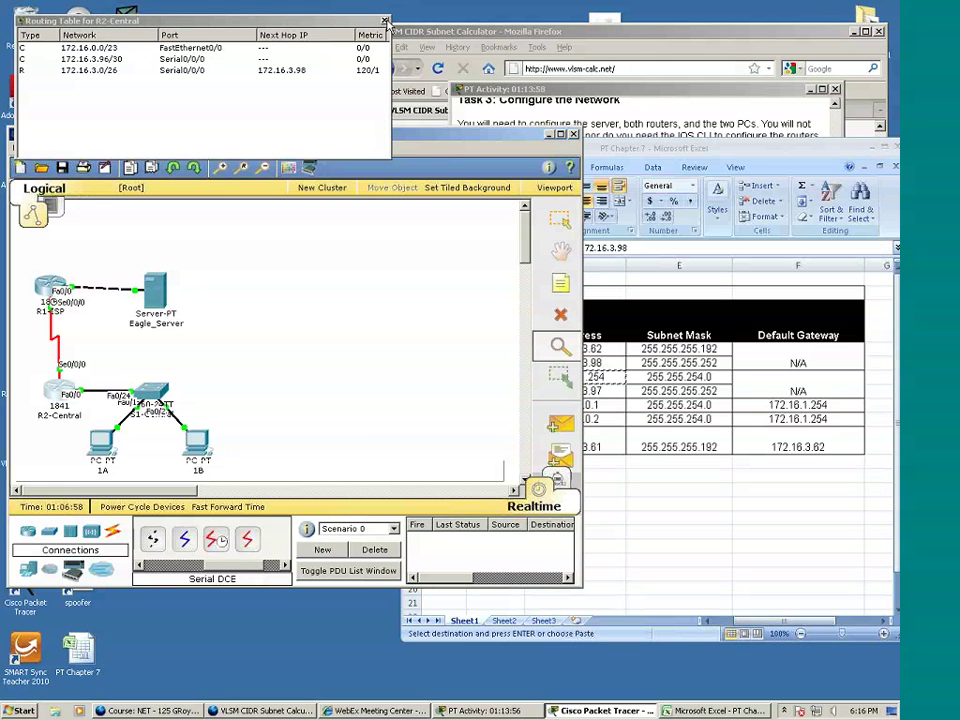
click(385, 20)
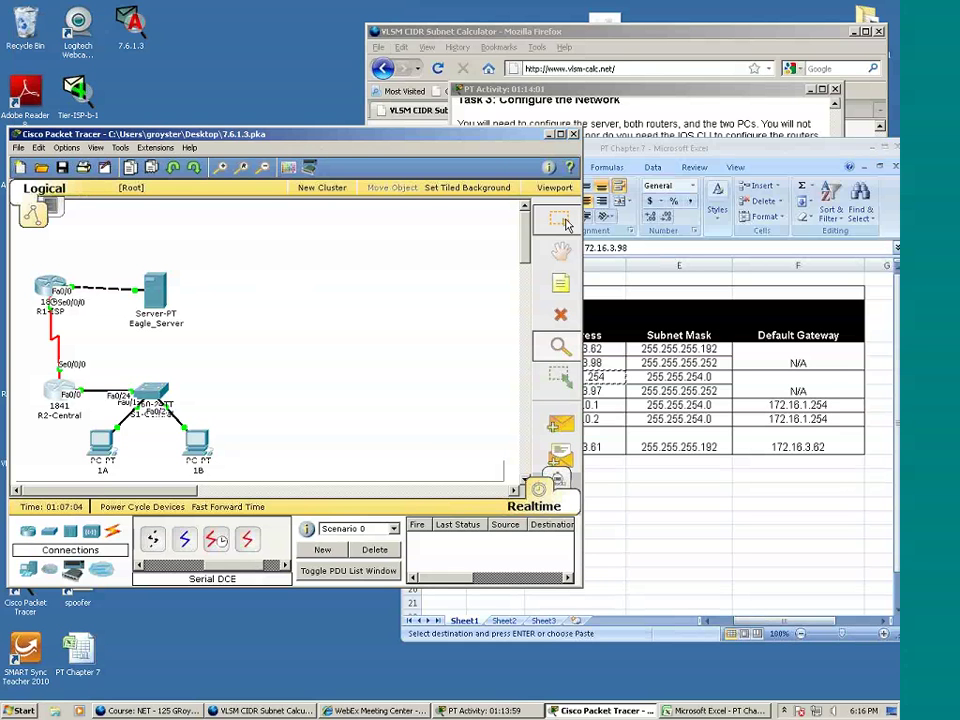
- Return to the Select tool and switch the network from Realtime to Simulation mode
click(562, 223)
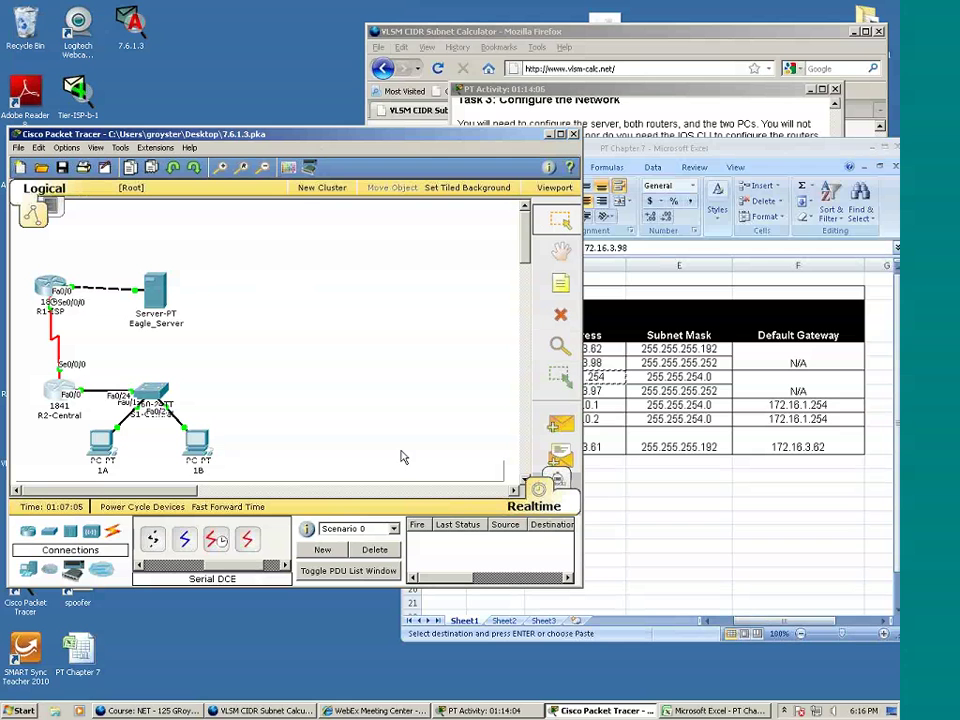
click(557, 481)
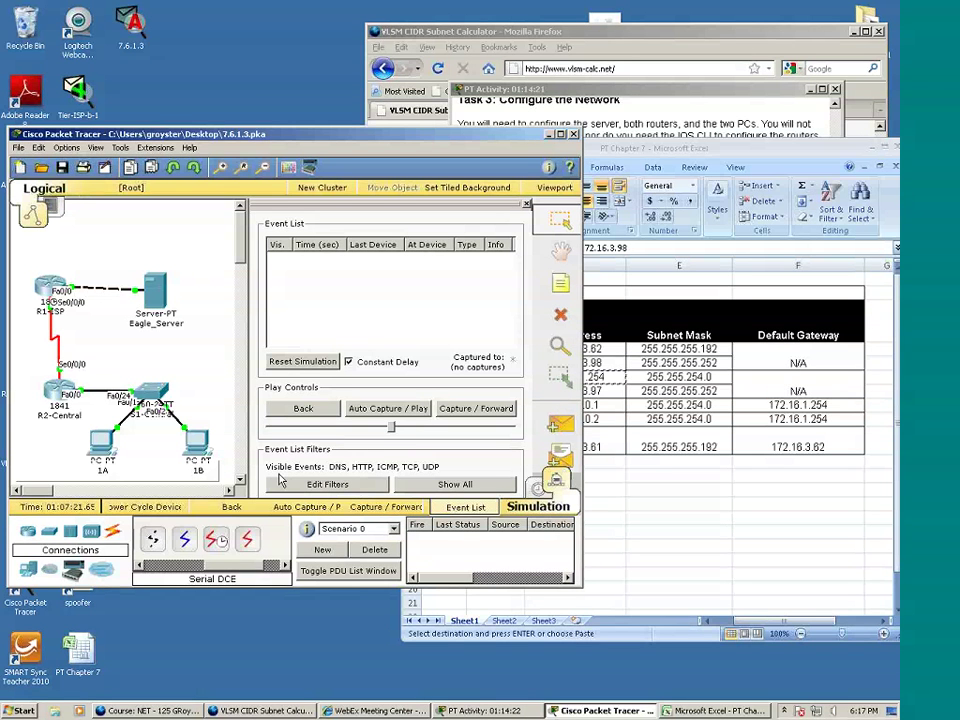
- Run ping 172.16.3.98 from PC 1B's Command Prompt and return to the main Packet Tracer window
click(198, 448)
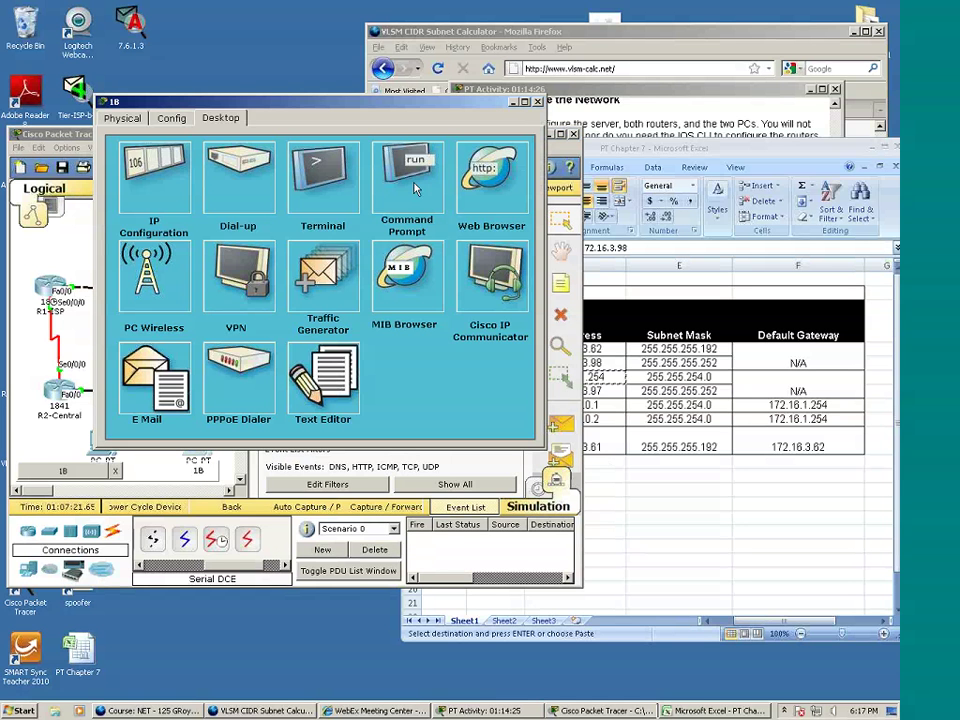
click(410, 175)
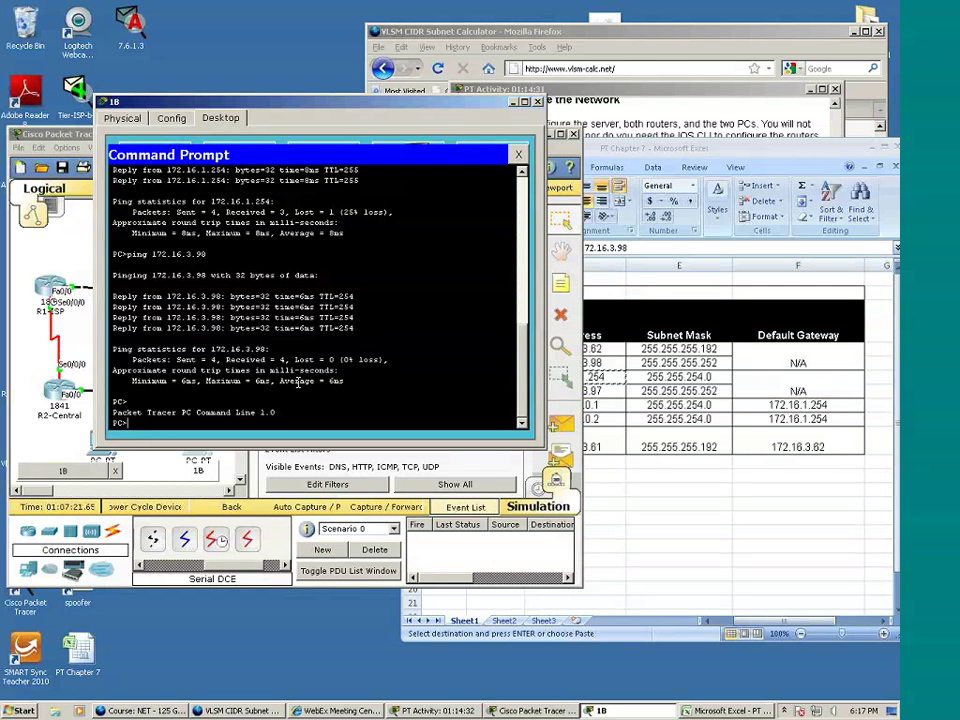
text(ping)
key(BackSpace)
key(BackSpace)
key(BackSpace)
key(BackSpace)
text(ing)
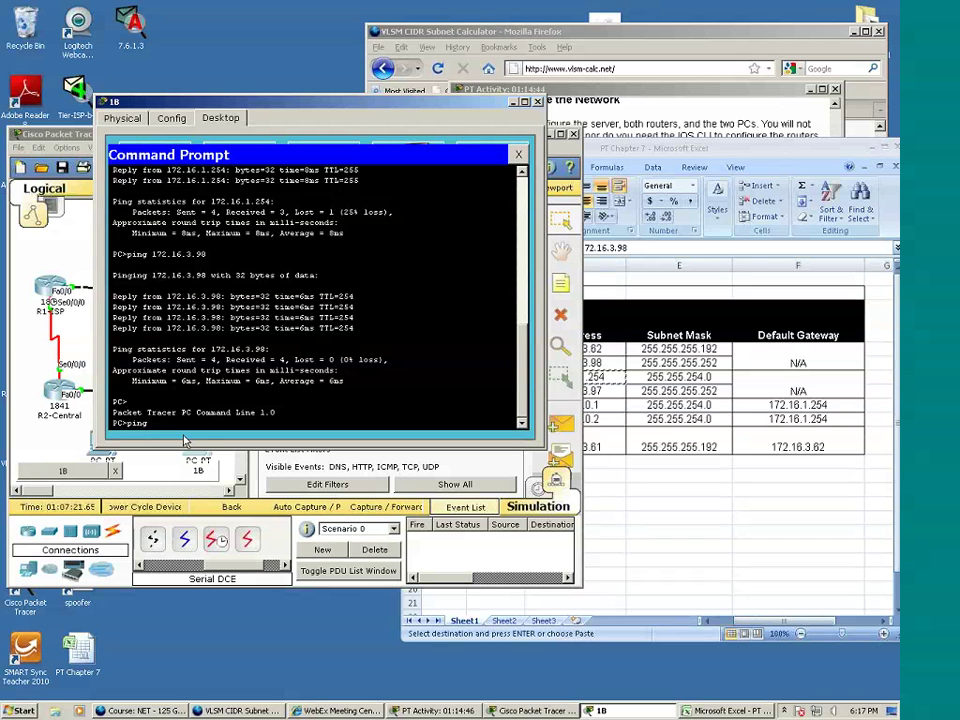
text( 172.16.3.98)
key(Return)
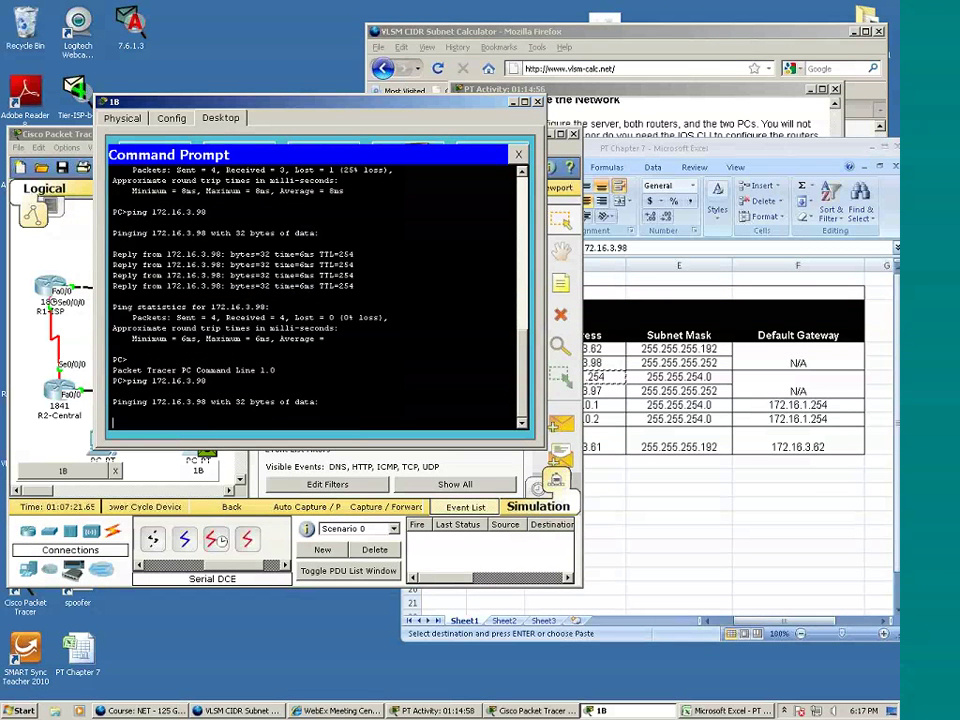
click(535, 710)
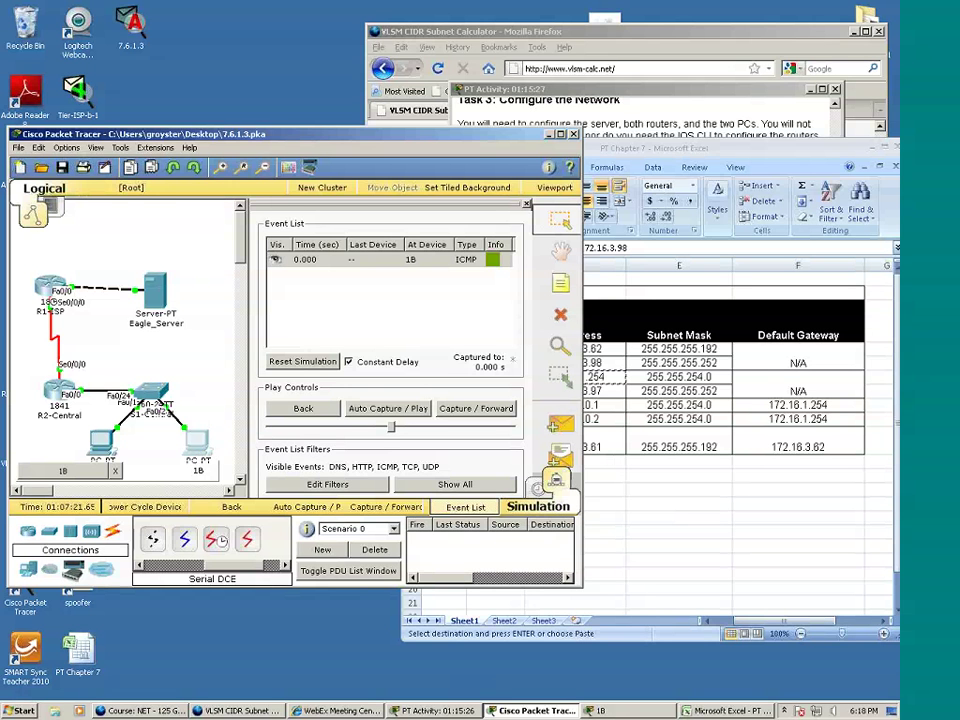
- Reset the simulation, switch to Realtime, and confirm power-cycling all devices
click(302, 361)
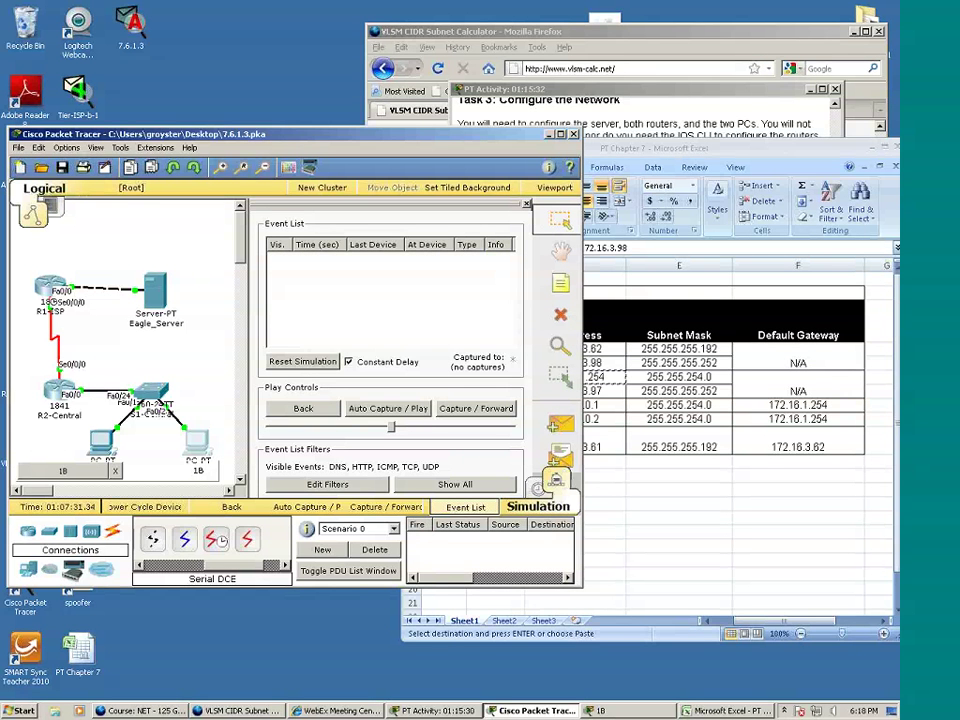
click(537, 487)
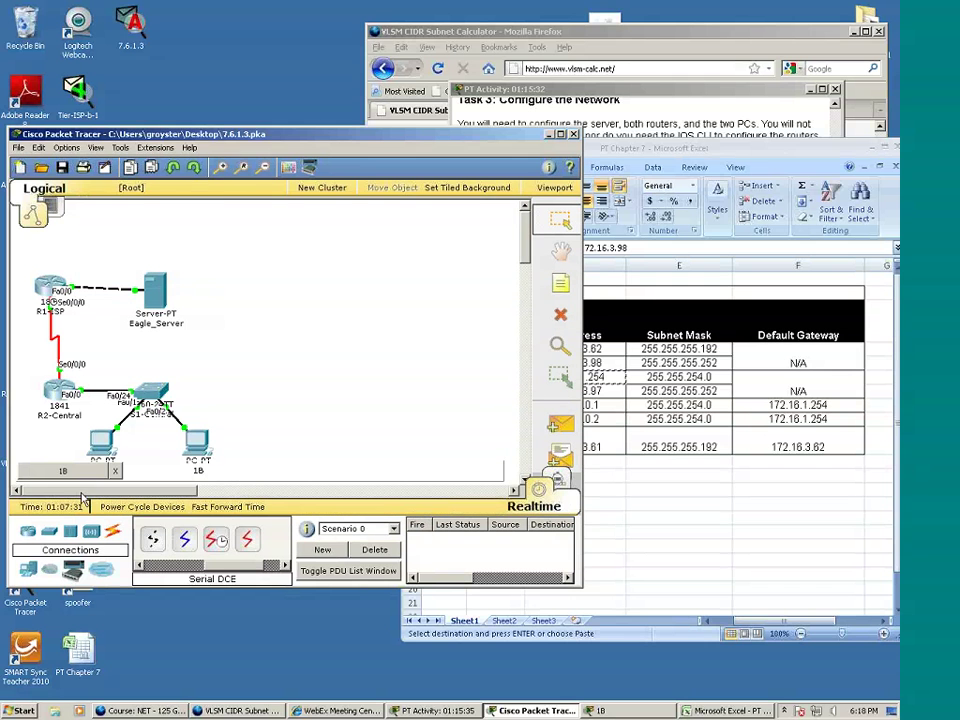
click(143, 507)
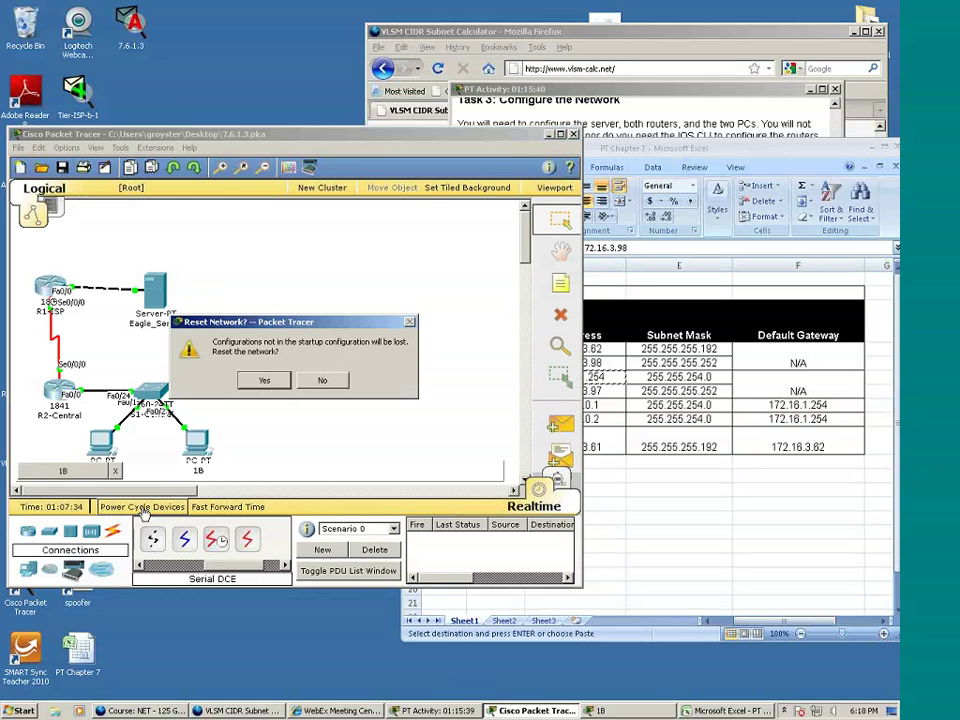
click(254, 384)
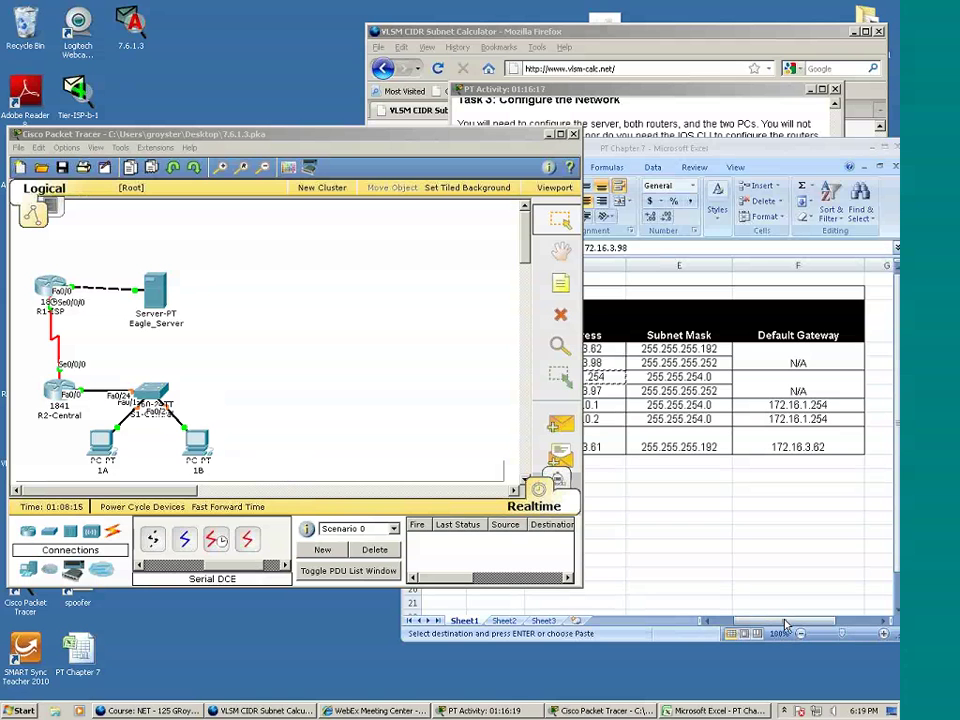
- Switch back to Simulation mode and tick ARP in the event list filters
click(558, 481)
click(540, 487)
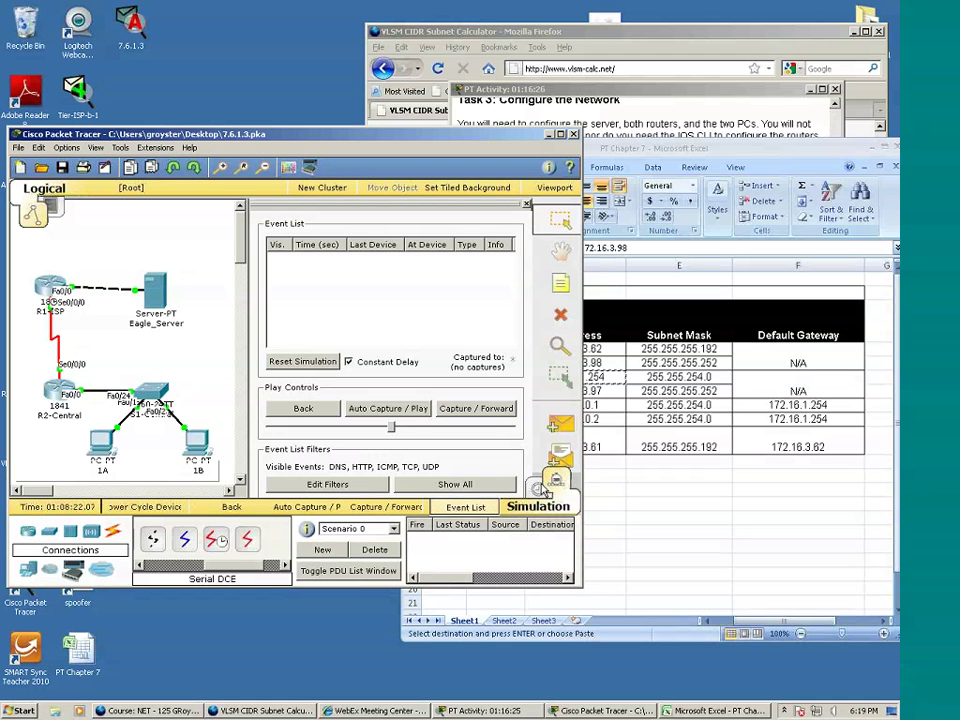
click(362, 486)
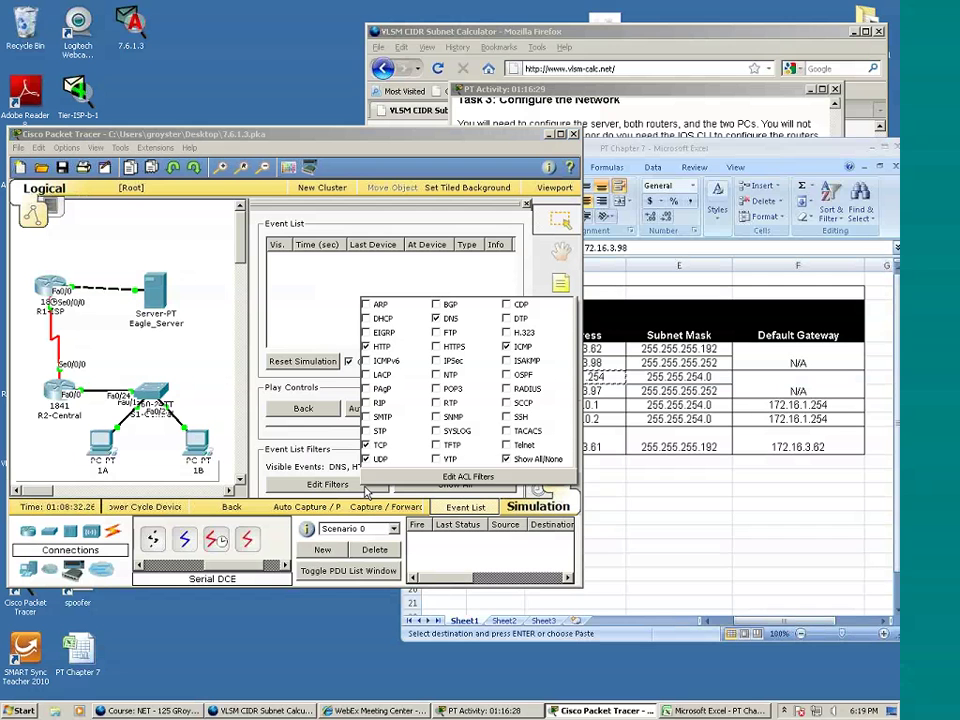
click(366, 304)
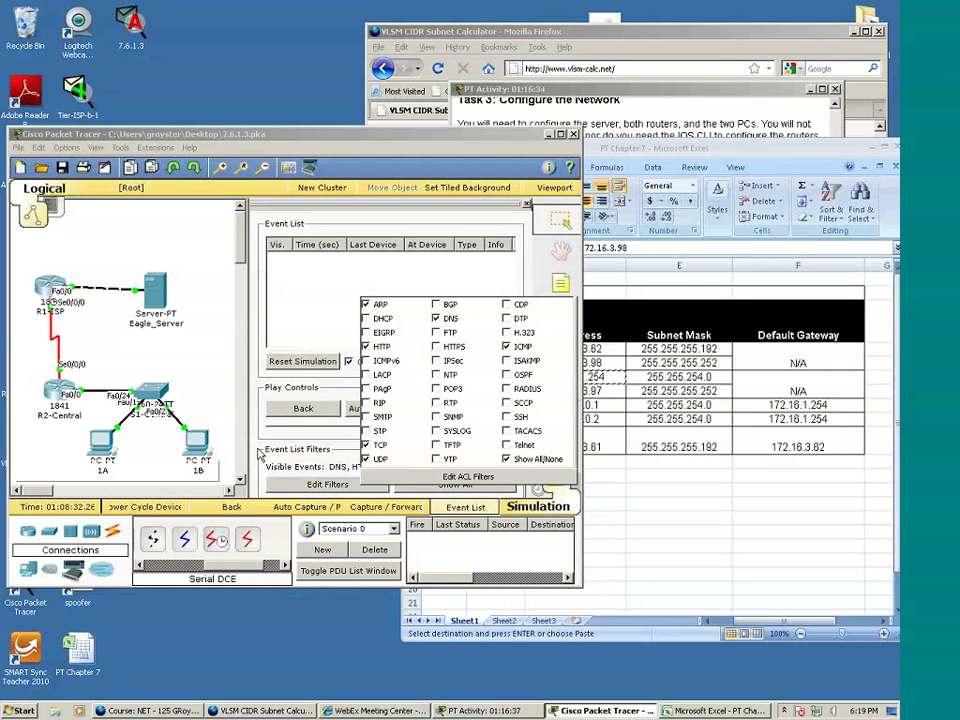
click(190, 447)
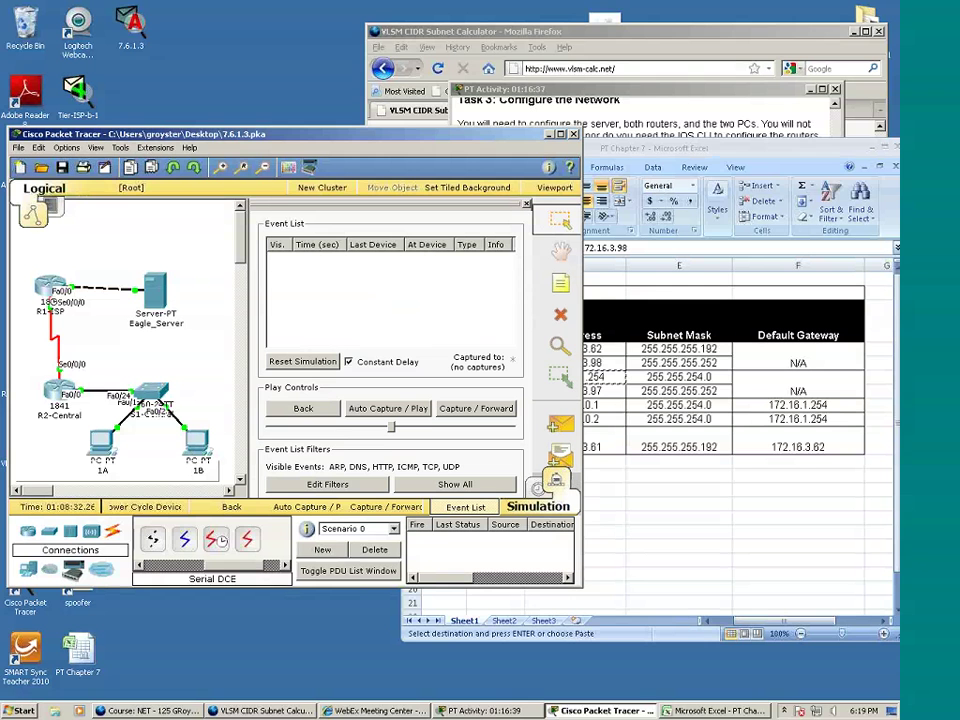
click(560, 347)
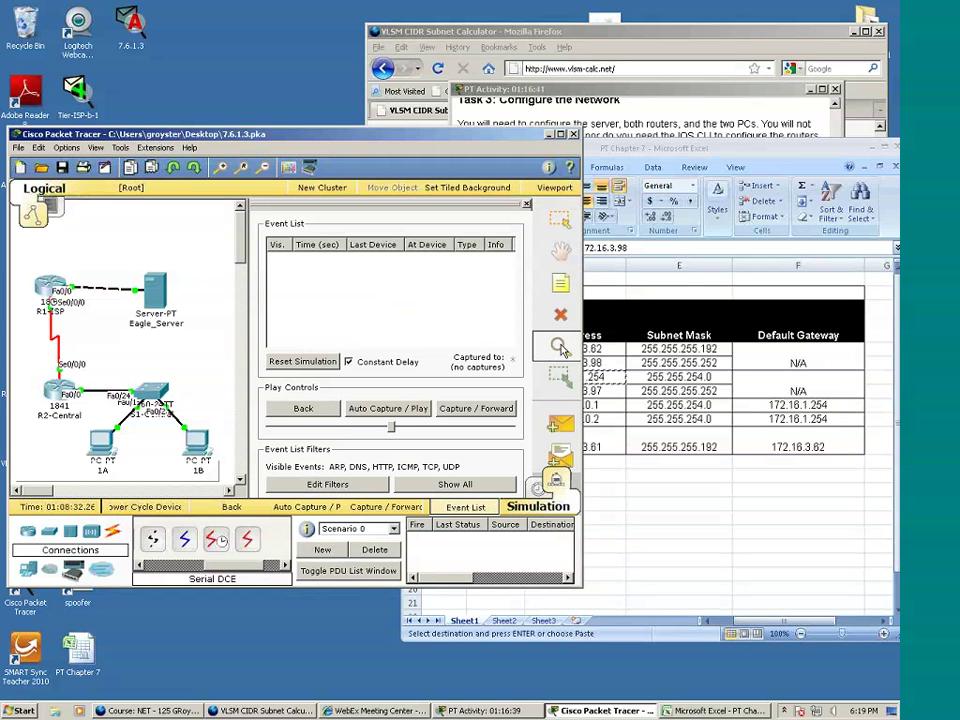
click(199, 440)
click(210, 437)
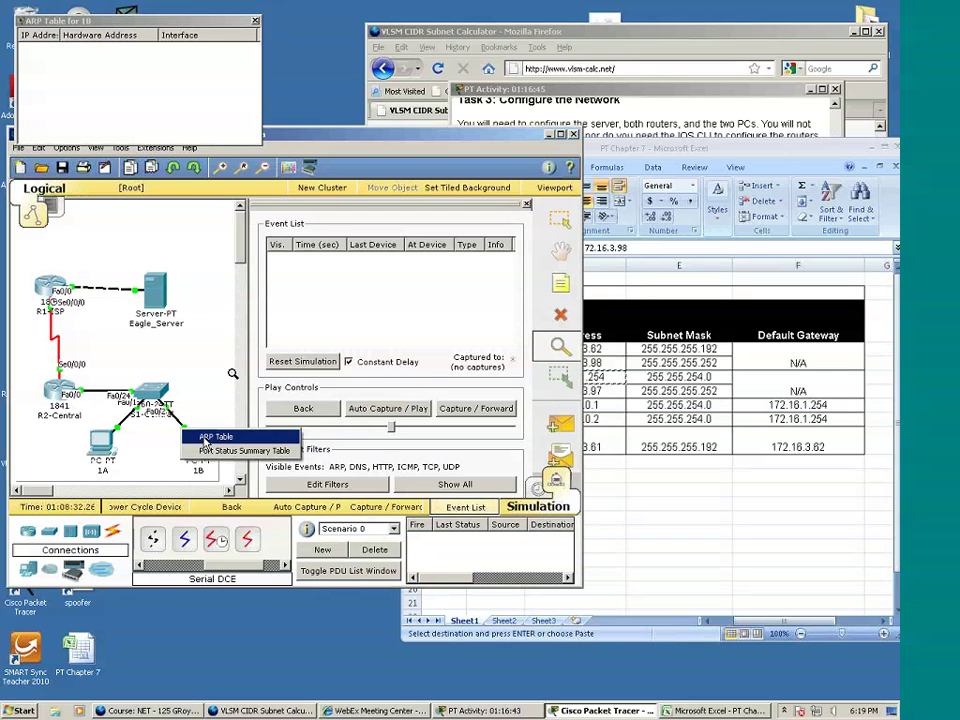
click(255, 21)
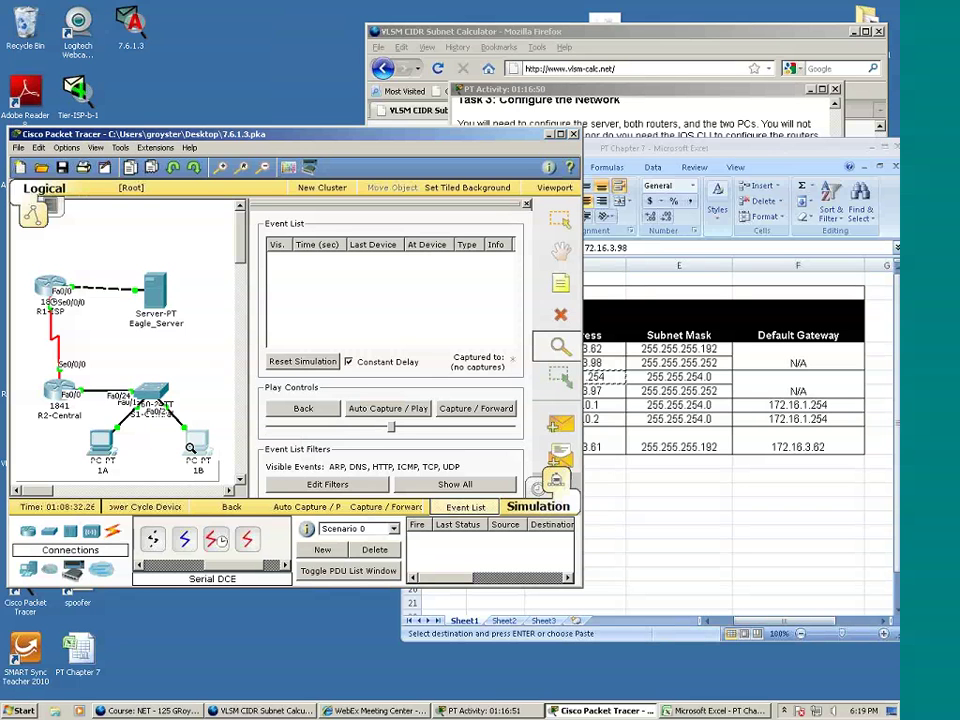
mouse_move(197, 444)
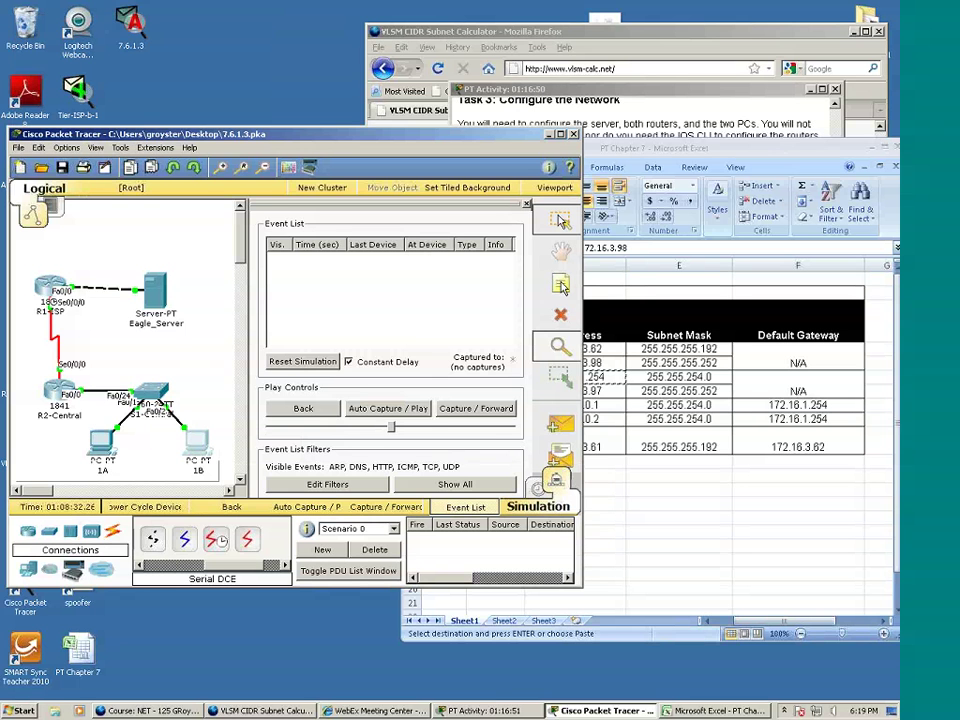
key(Escape)
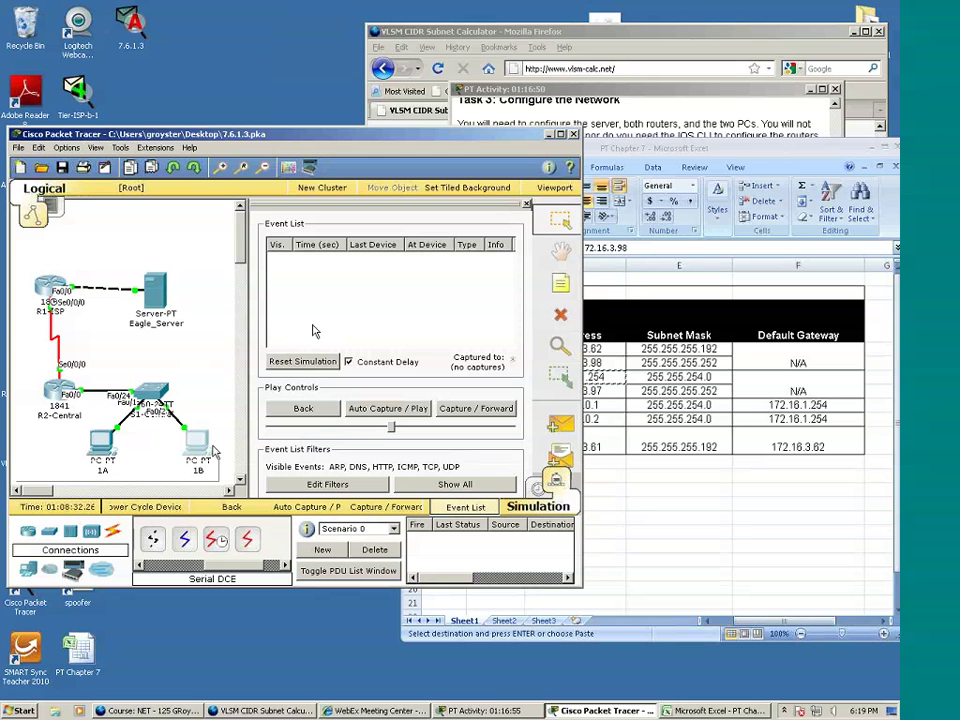
- Run ping 172.16.3.98 from PC 1B's Command Prompt, then minimize PC 1B's window
click(197, 444)
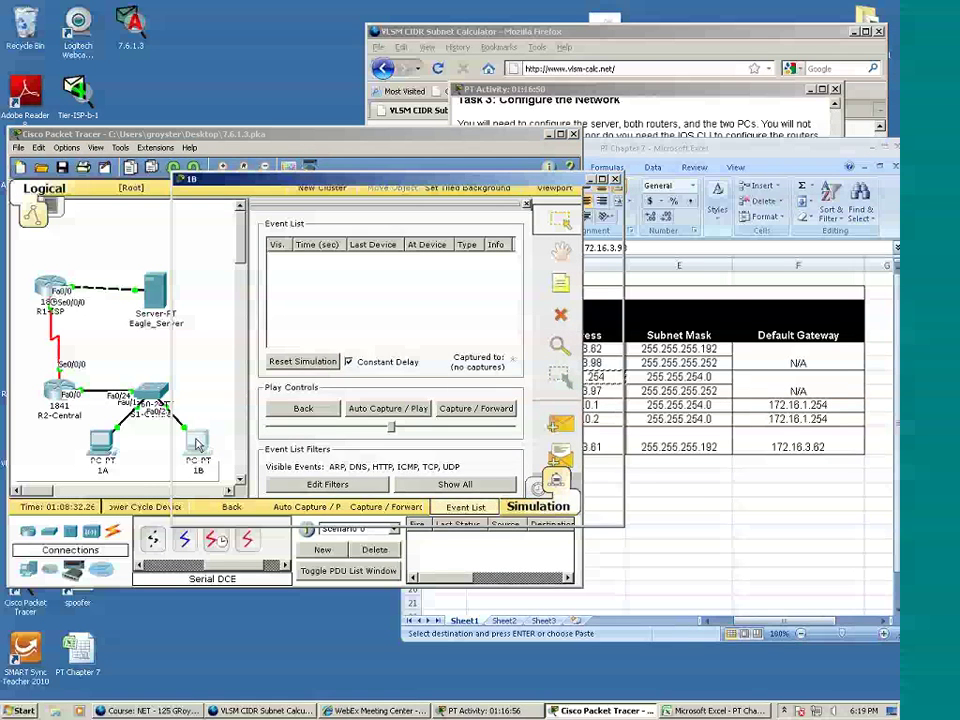
click(420, 300)
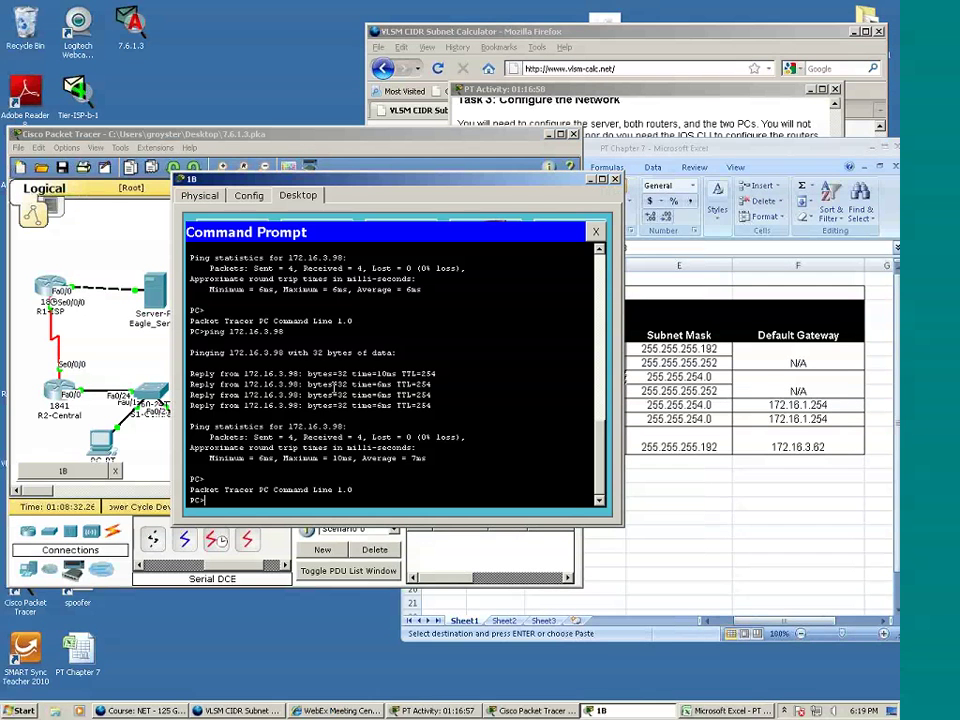
text(ping 172.16.3.98)
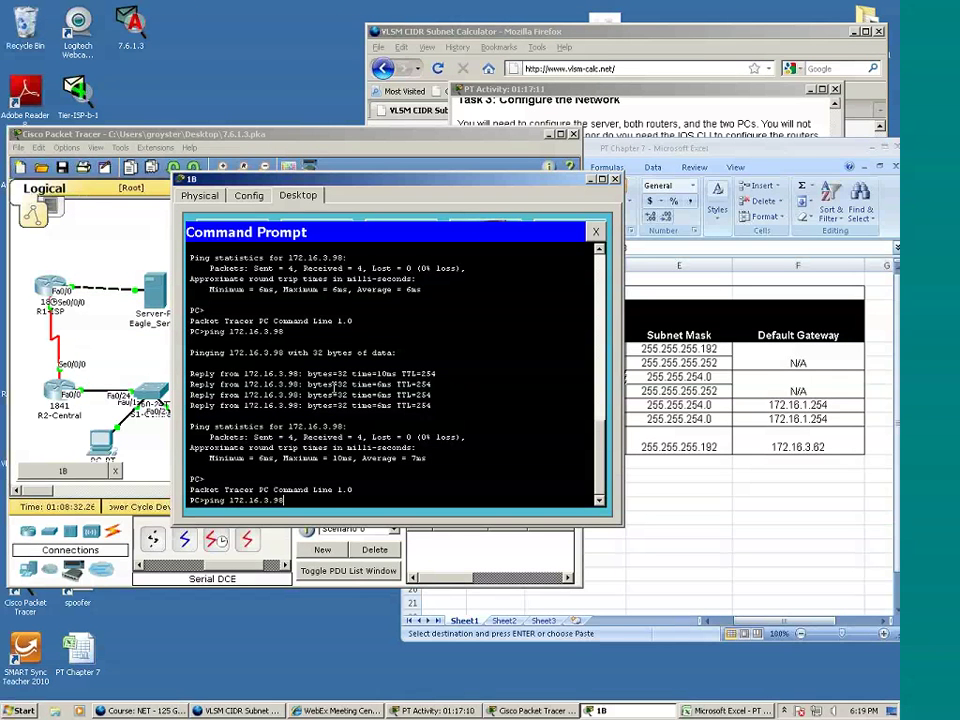
key(Return)
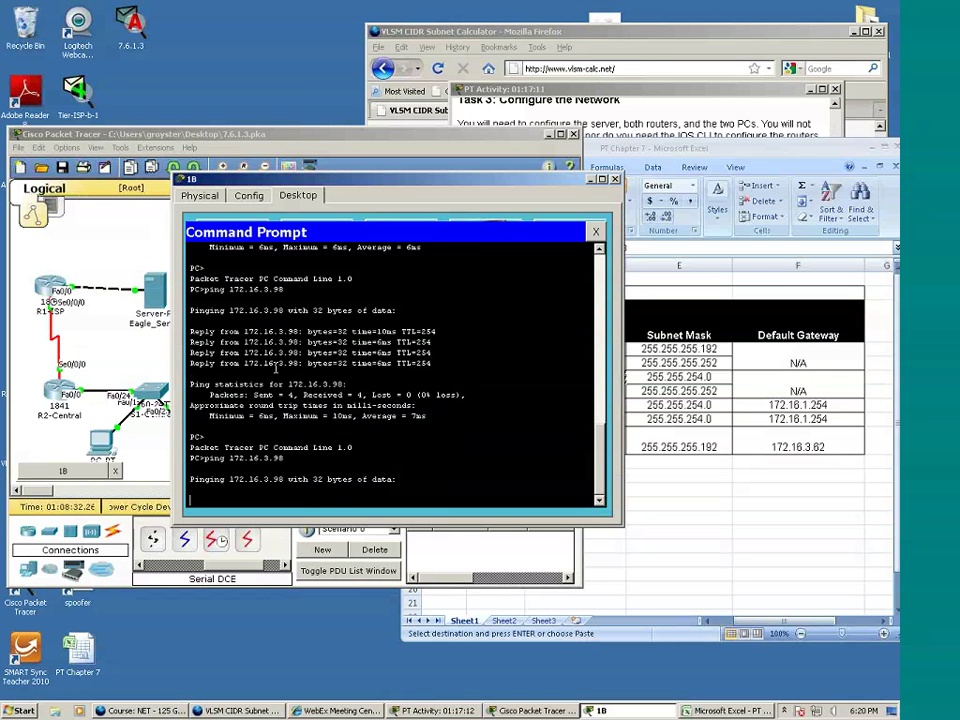
click(589, 179)
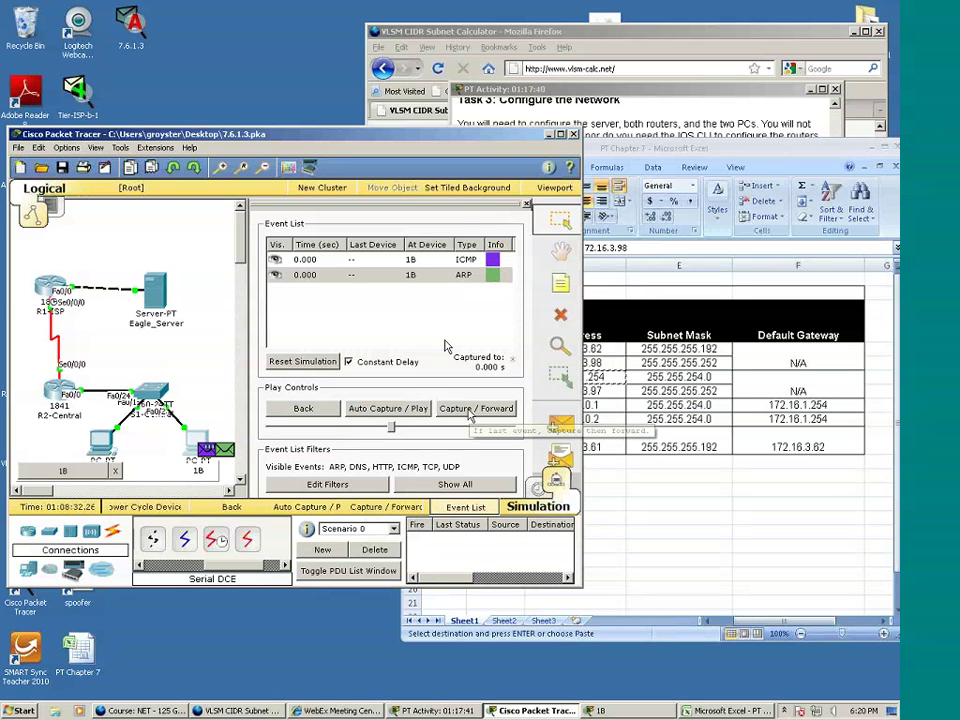
- Capture/Forward twice so the ARP broadcast reaches S1-Central, then 1A and R2-Central
click(469, 410)
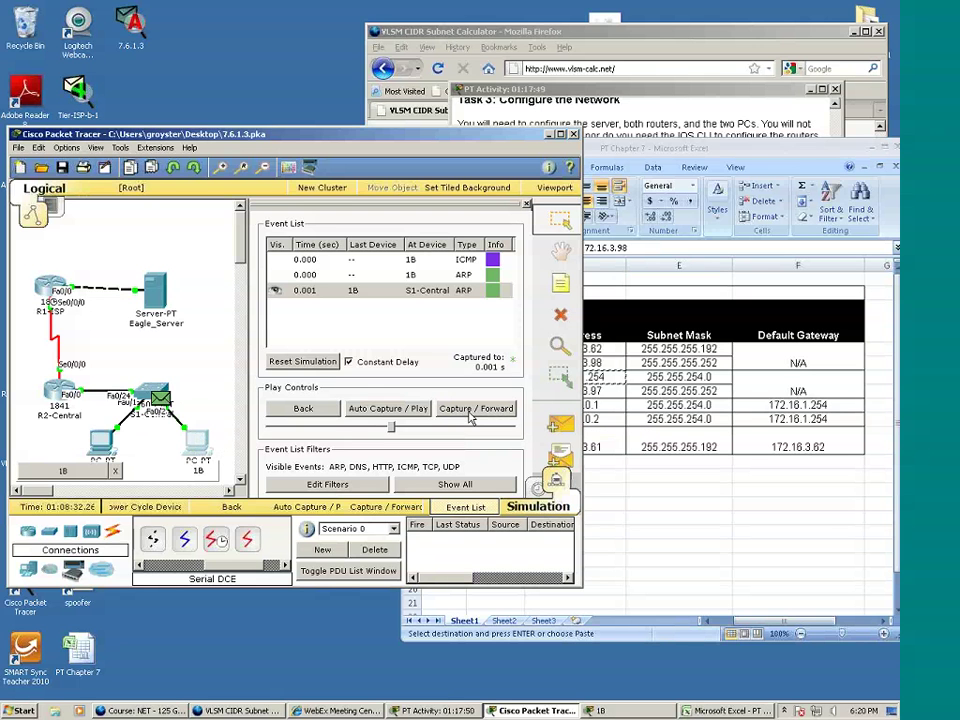
click(470, 418)
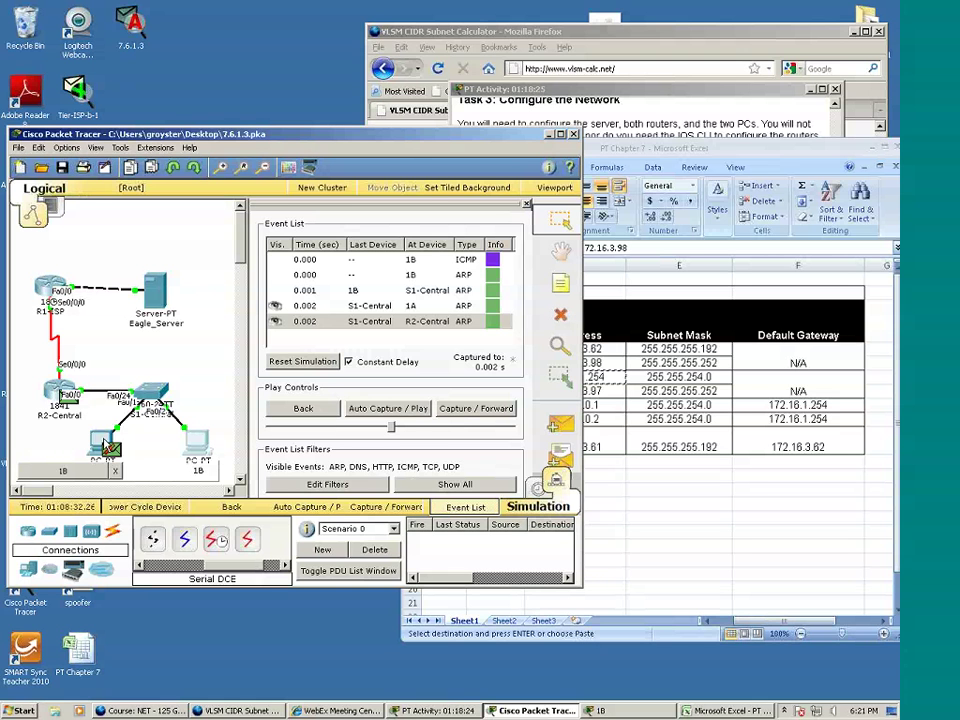
mouse_move(111, 447)
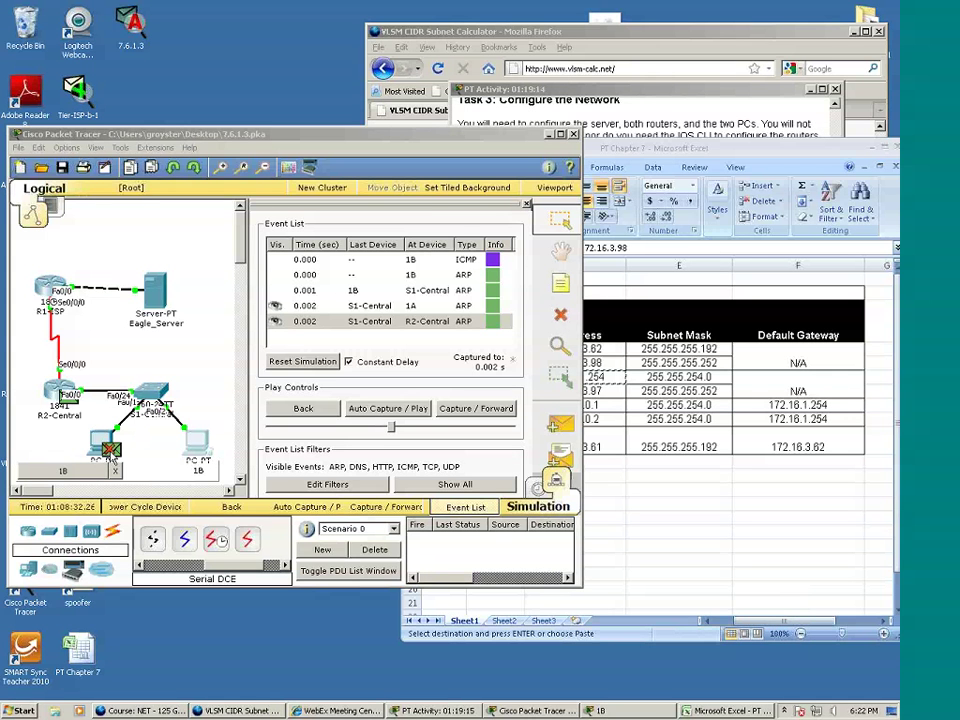
- Examine the inbound Ethernet and ARP fields of the 172.16.1.254 request at 1A, then close the details
click(108, 450)
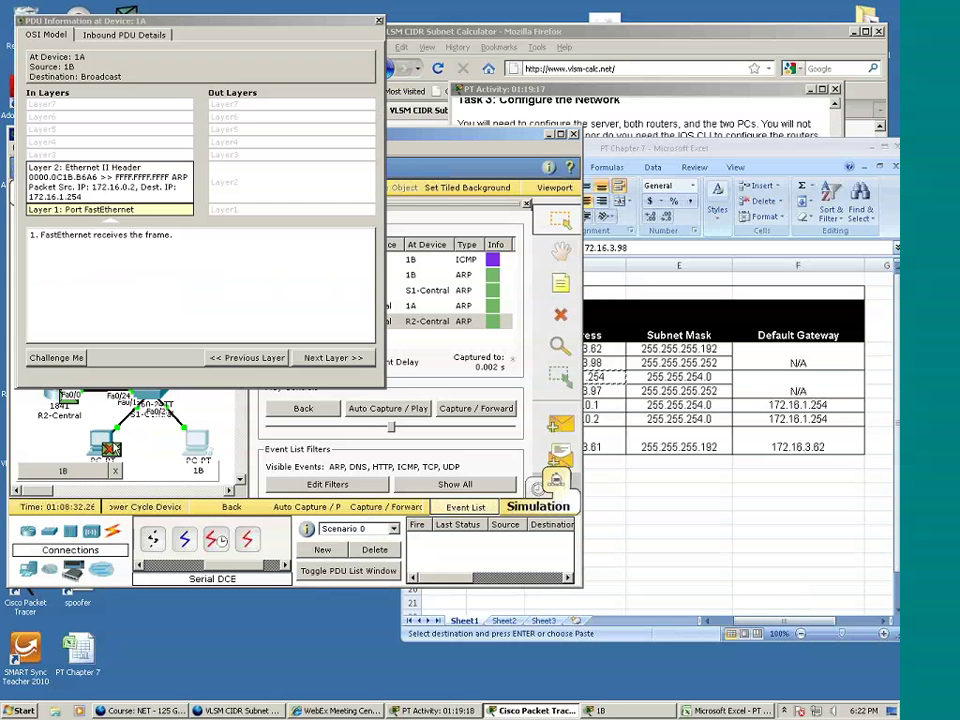
click(100, 35)
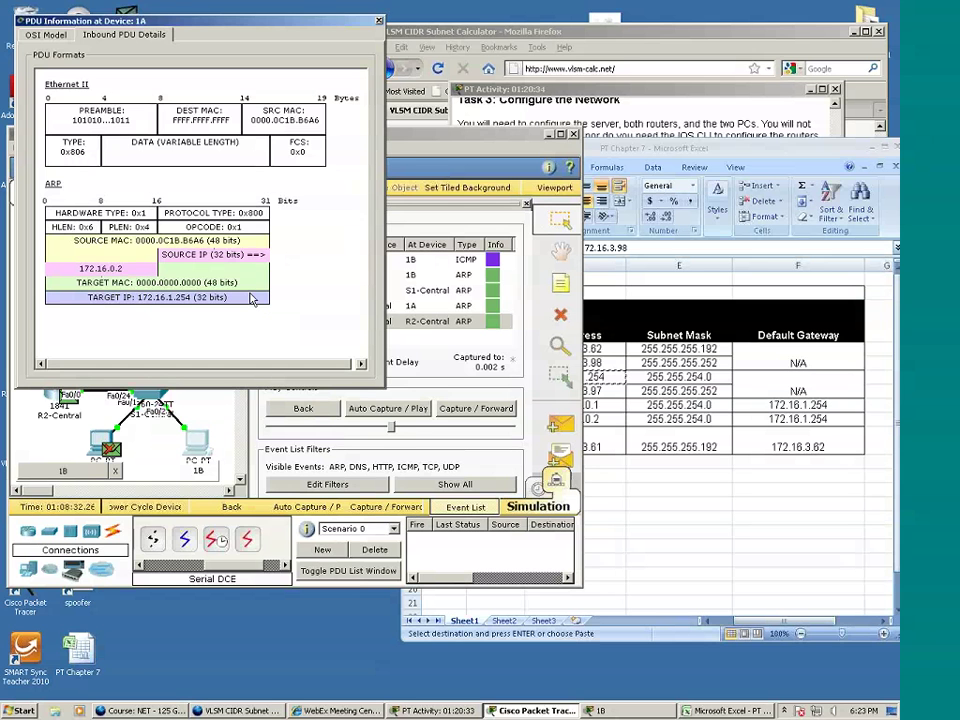
key(alt+F4)
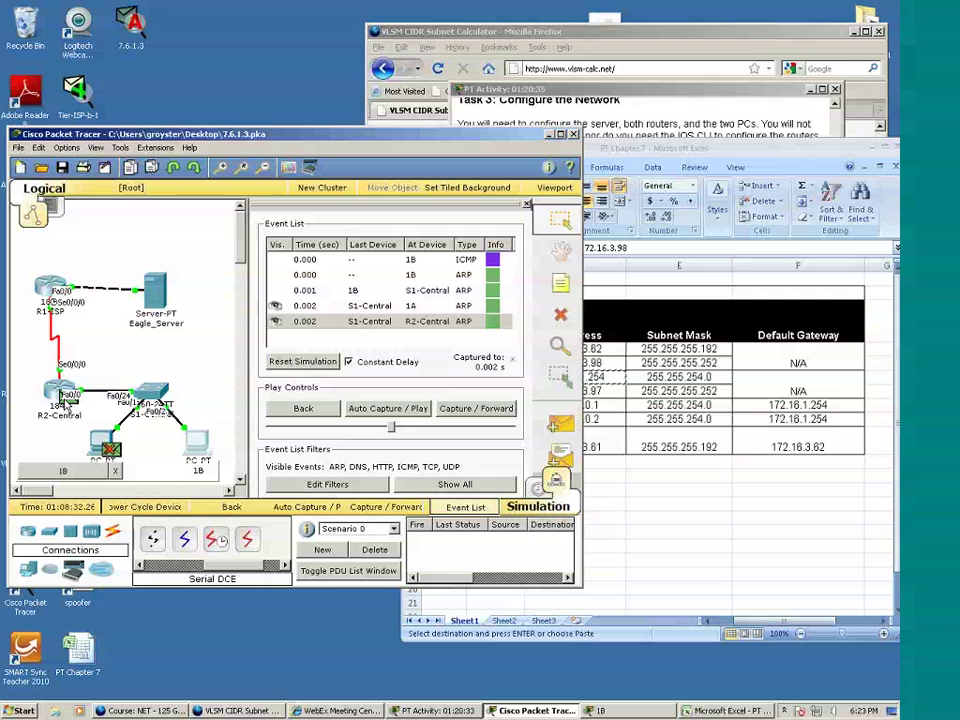
- Step R2-Central's ARP reply forward to S1-Central and open that packet's details
mouse_move(66, 406)
click(496, 414)
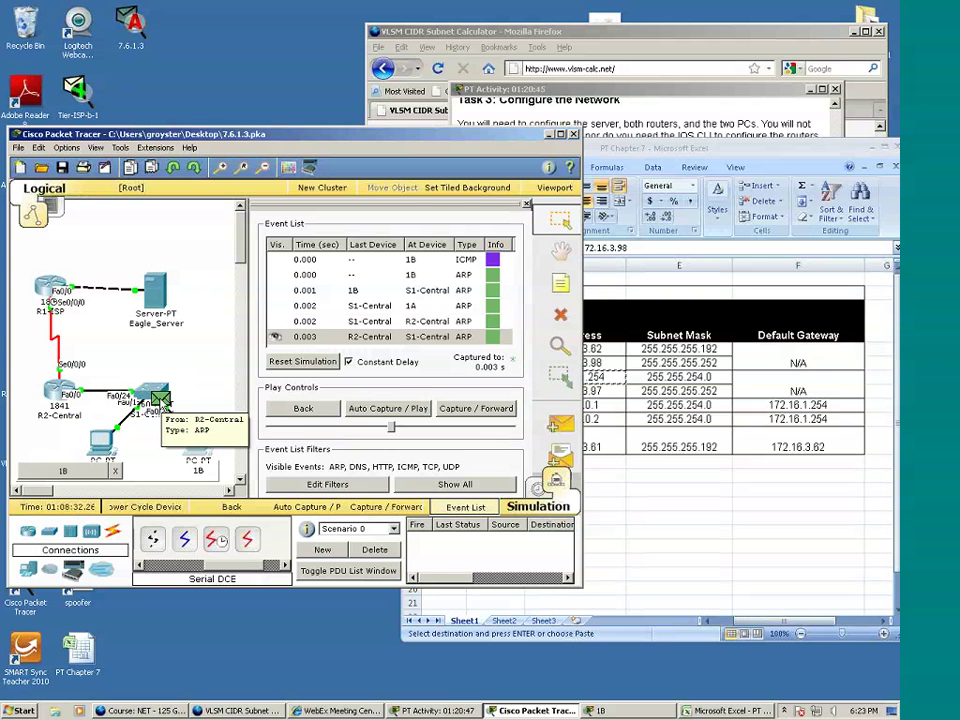
click(160, 400)
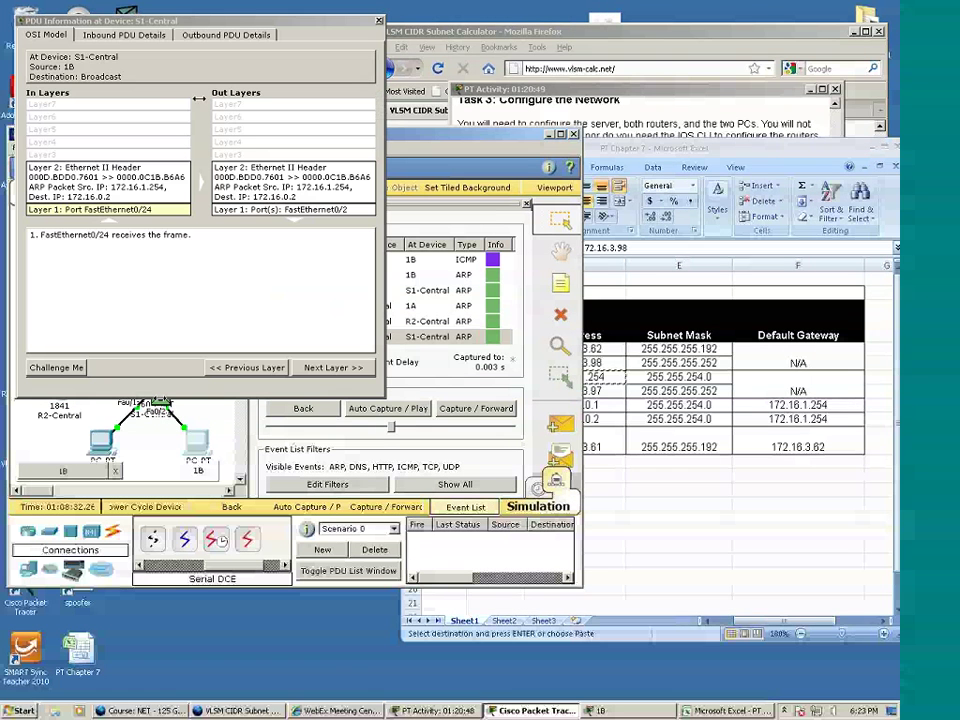
- Show the outbound ARP reply fields: opcode 0x2, source 172.16.1.254, target 172.16.0.2
click(194, 35)
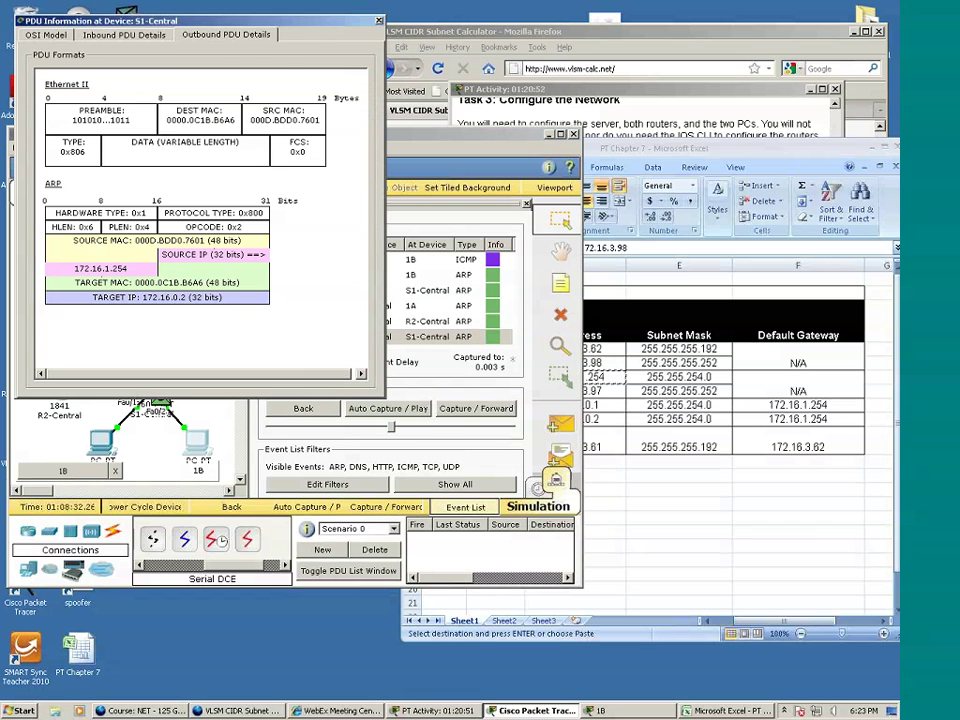